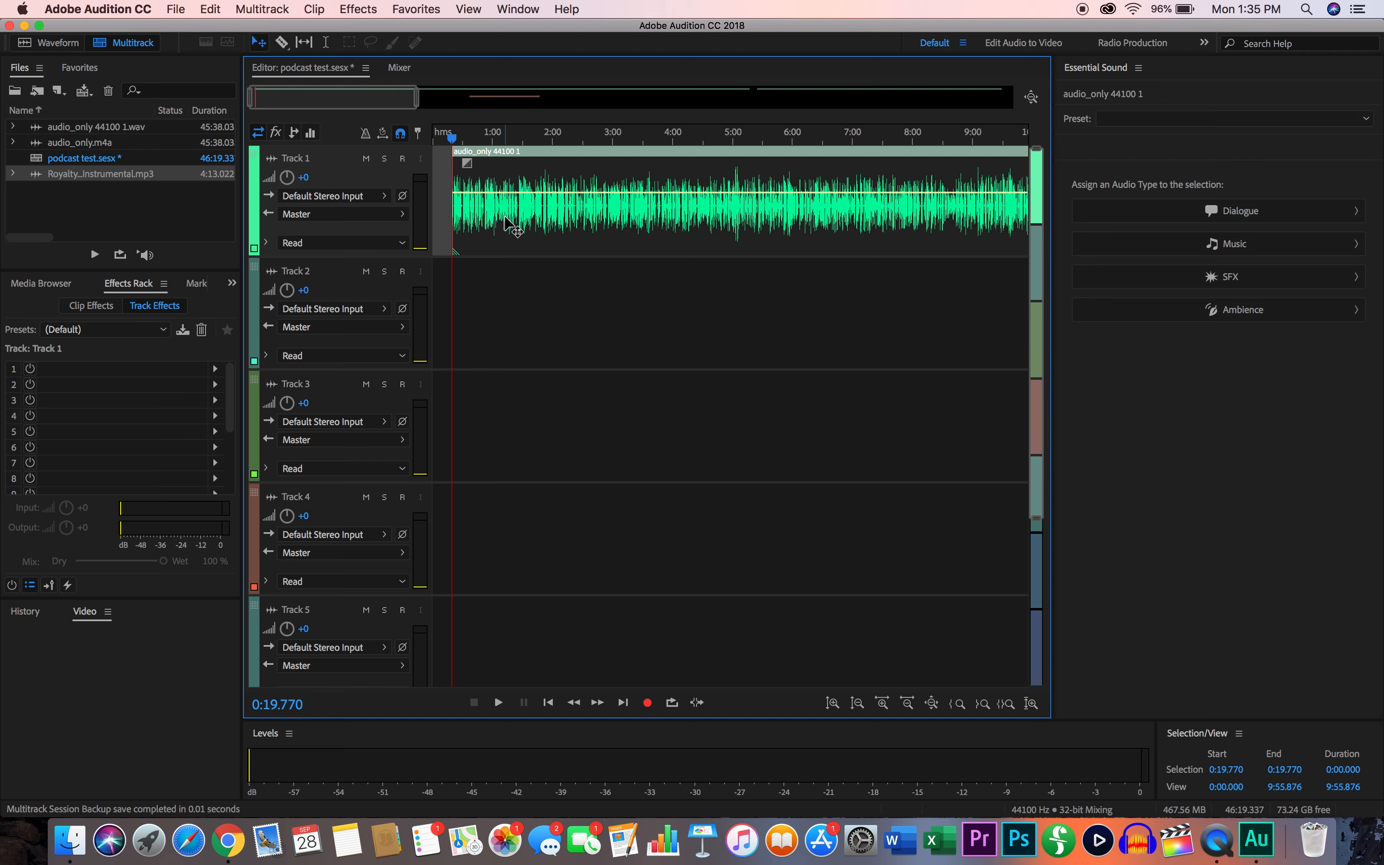
Step: Move the hip hop music clip from Track 4 to Track 2, starting at about 3:10
scroll(511, 226, "right", 5)
scroll(510, 226, "left", 5)
scroll(510, 227, "right", 8)
scroll(511, 227, "left", 5)
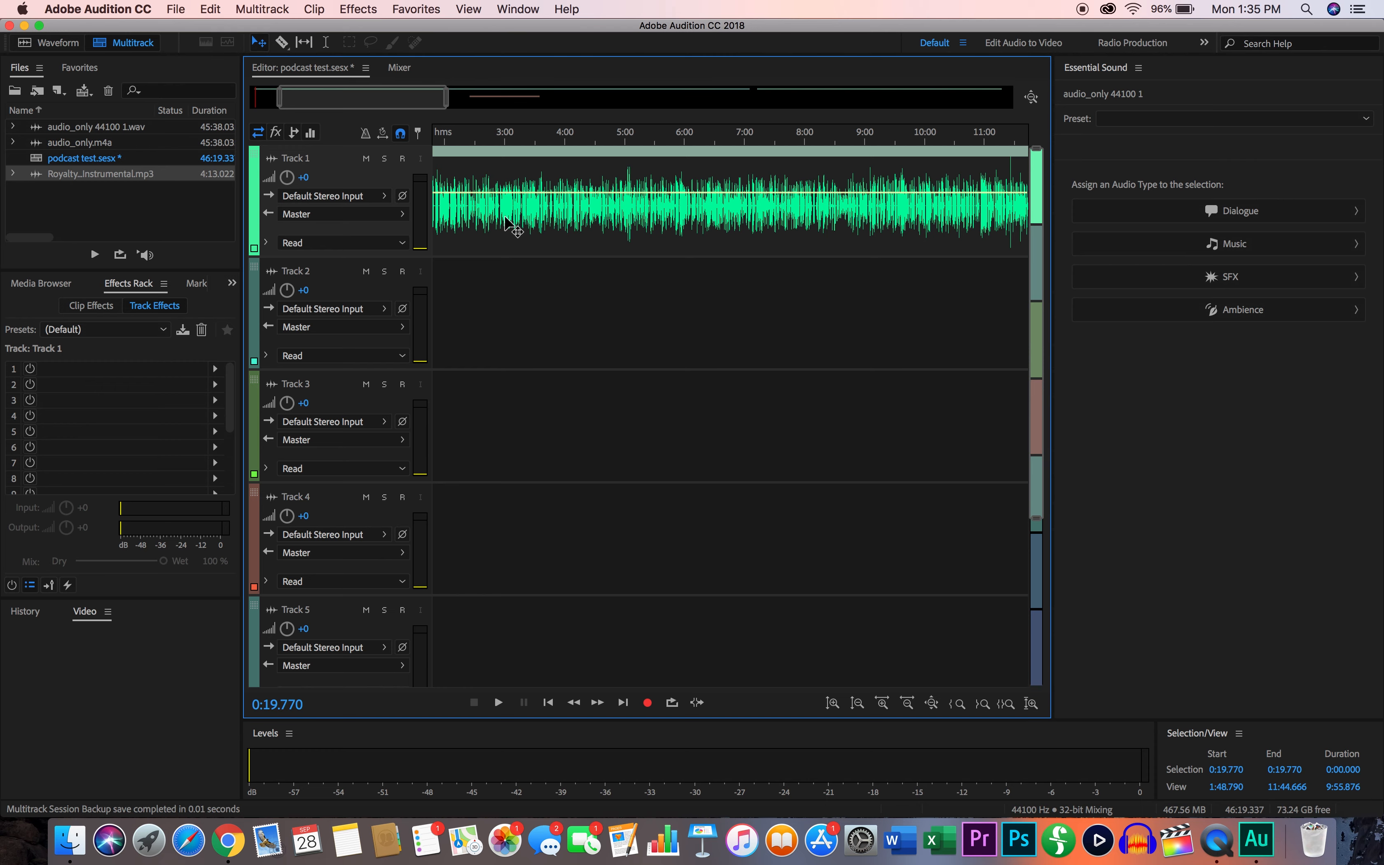
key("backslash")
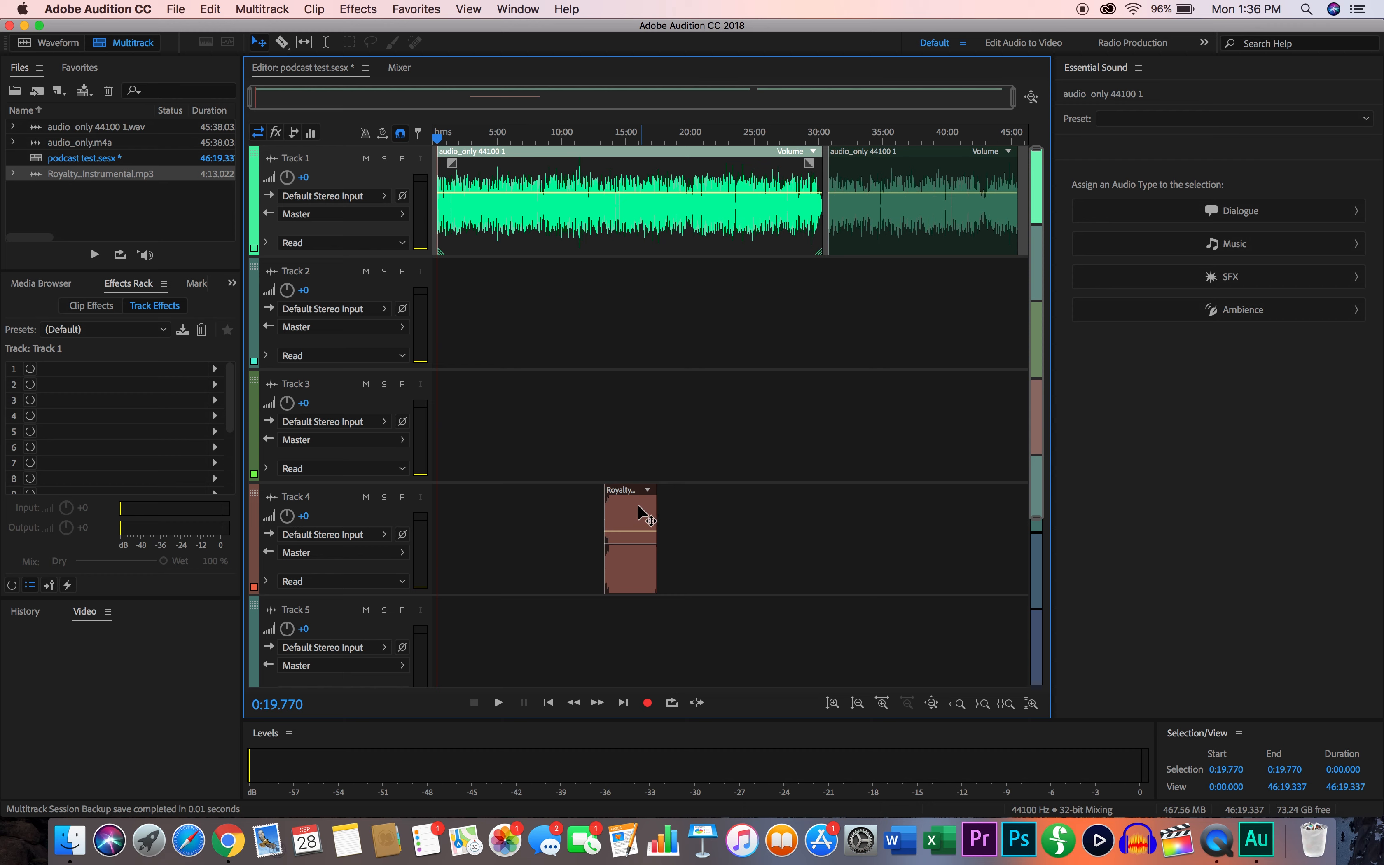
left_click_drag(629, 491, 496, 346)
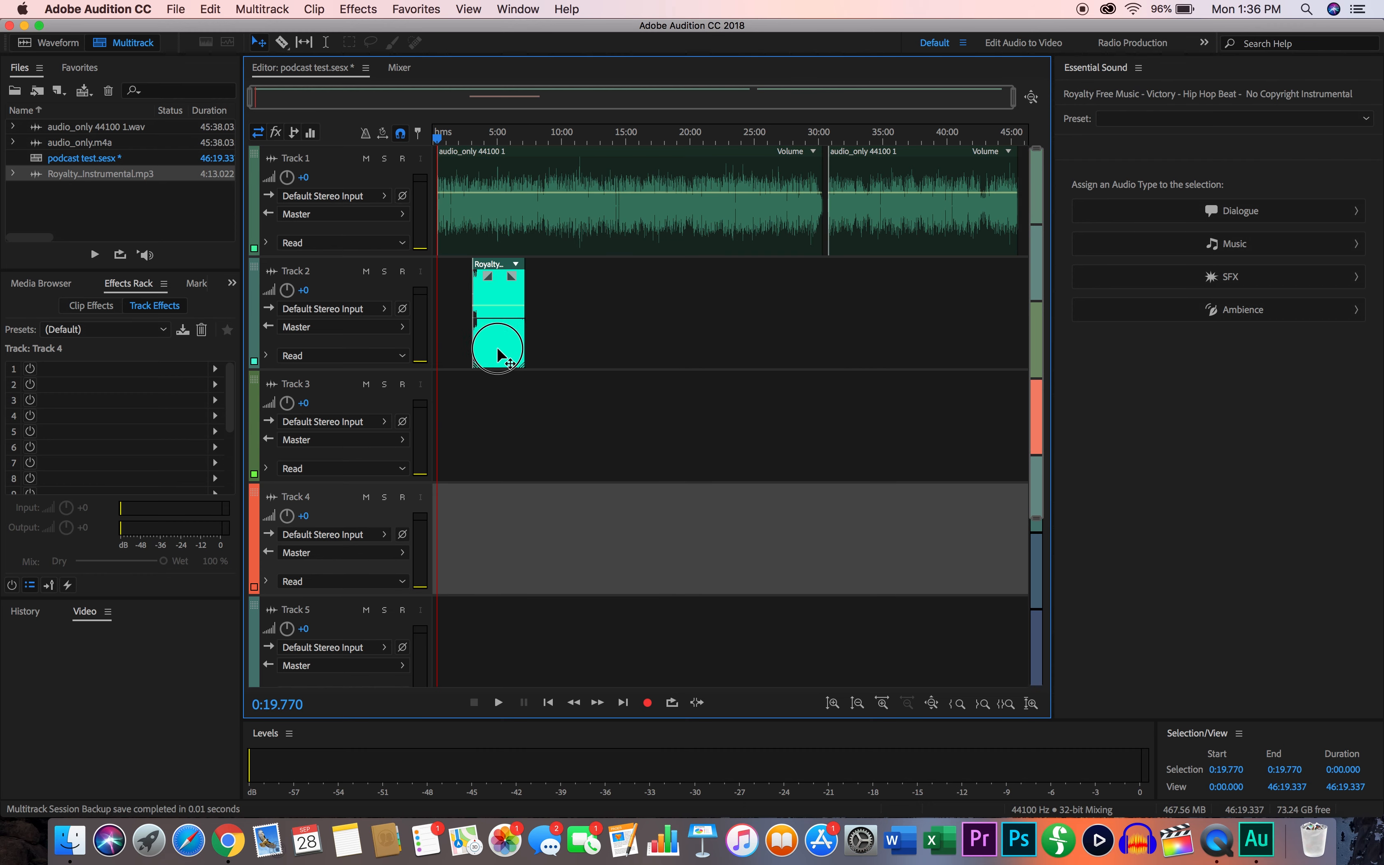
Step: Try placing the music clip on Track 1 over the podcast audio
scroll(480, 337, "up", 3)
scroll(478, 335, "up", 10)
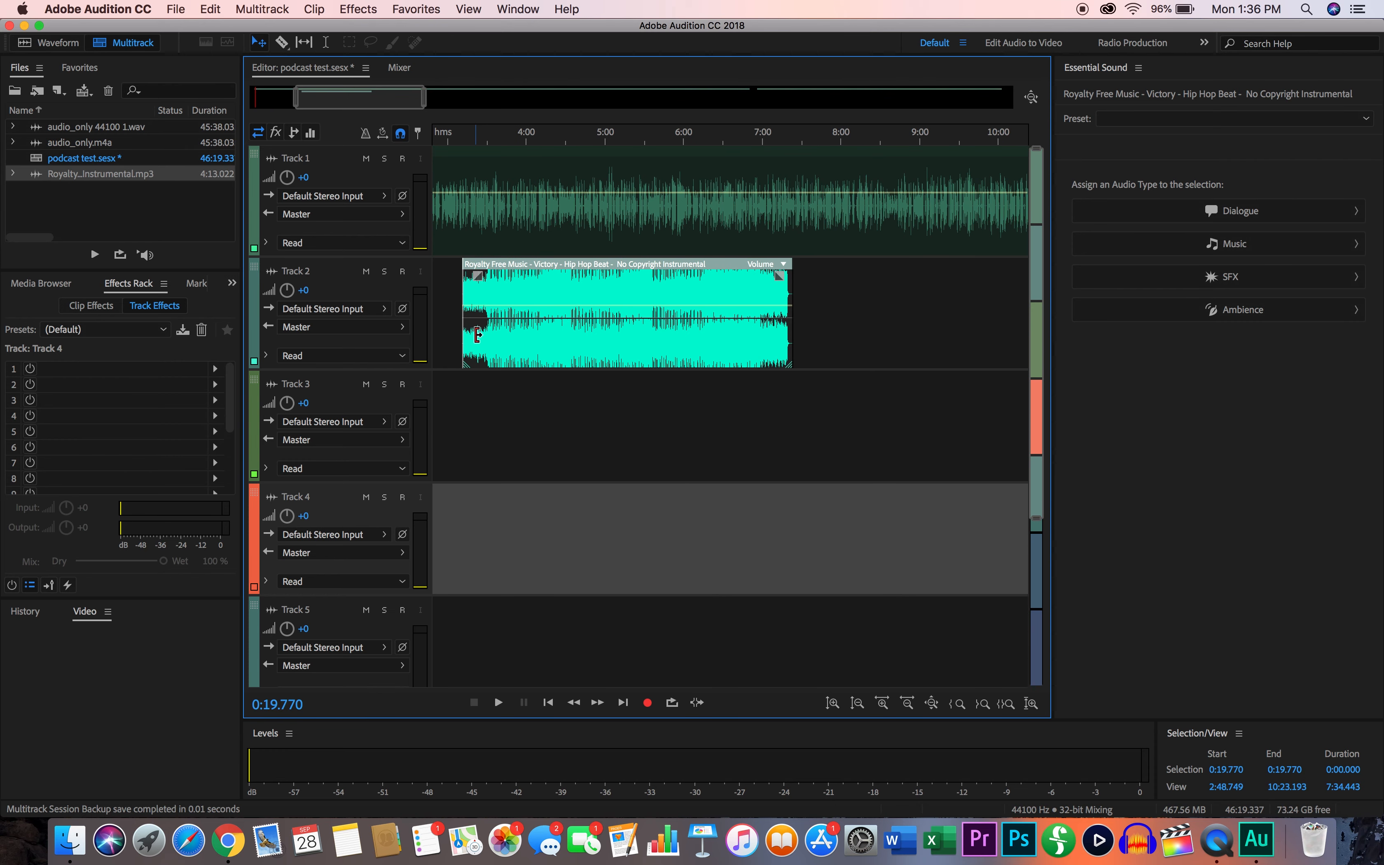
scroll(478, 335, "left", 1)
left_click_drag(608, 260, 524, 259)
scroll(525, 260, "left", 3)
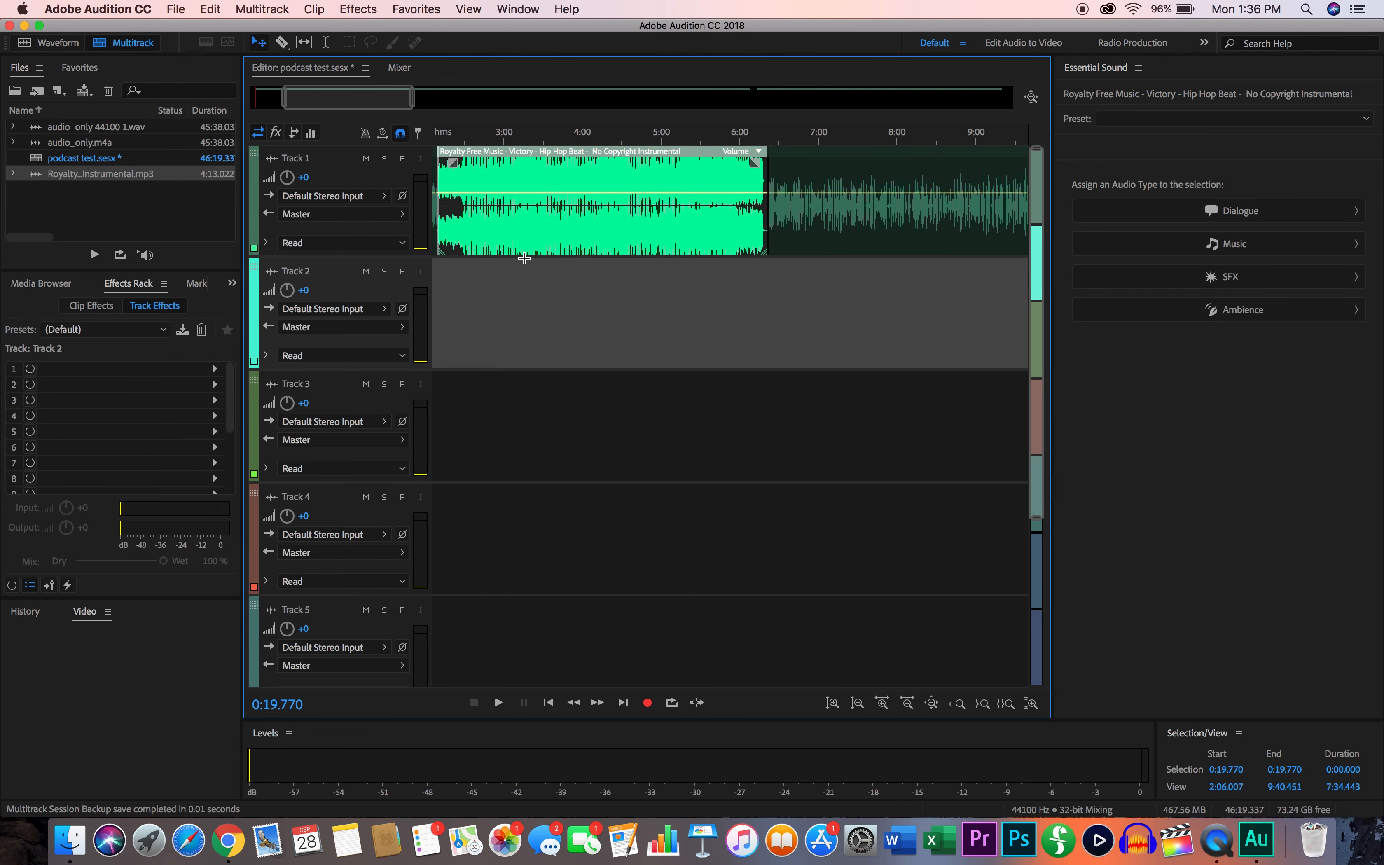
Step: Return the music clip to Track 2 and move it earlier, starting at about 0:42
left_click_drag(559, 152, 597, 337)
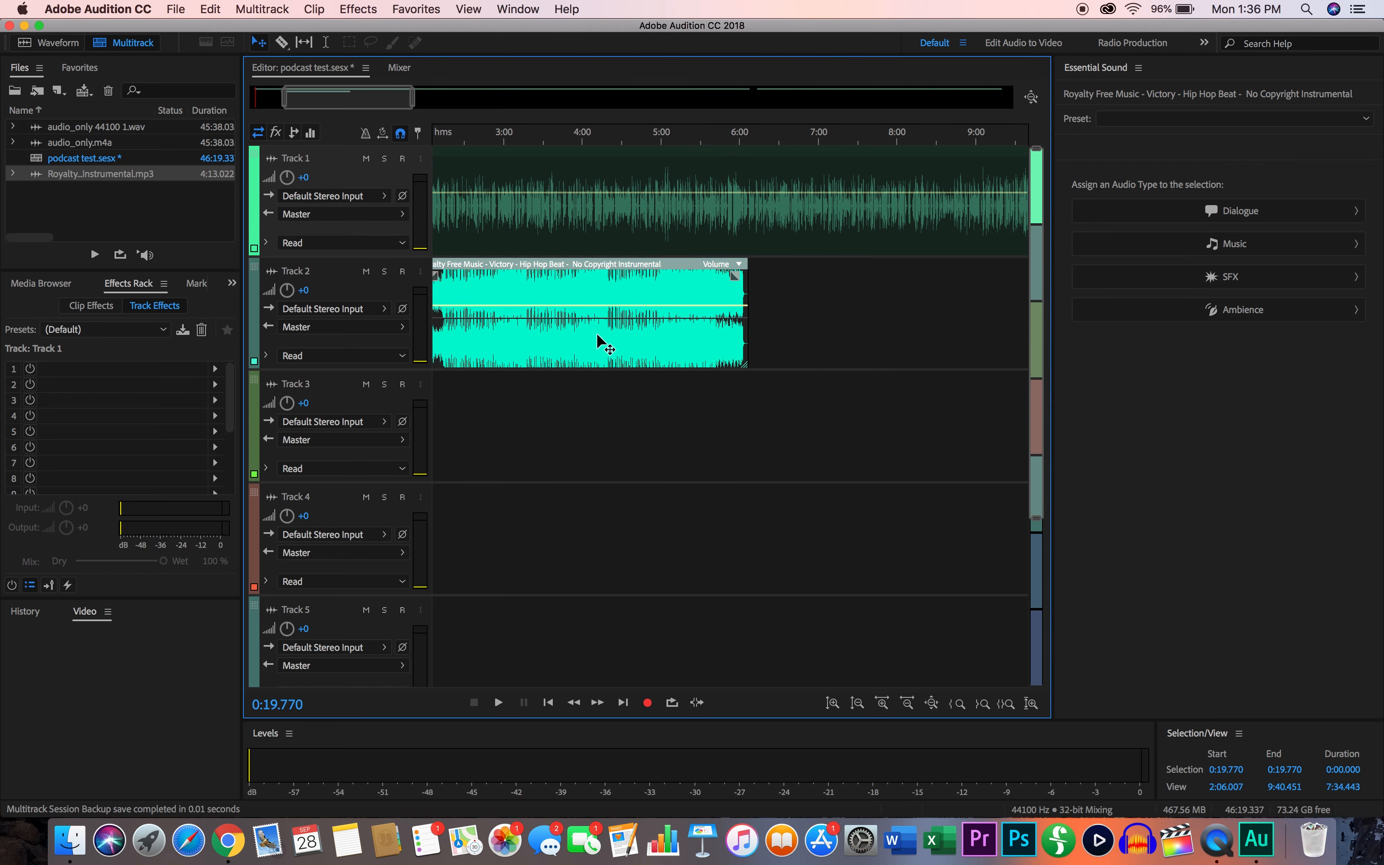
scroll(596, 332, "left", 10)
left_click_drag(686, 274, 588, 276)
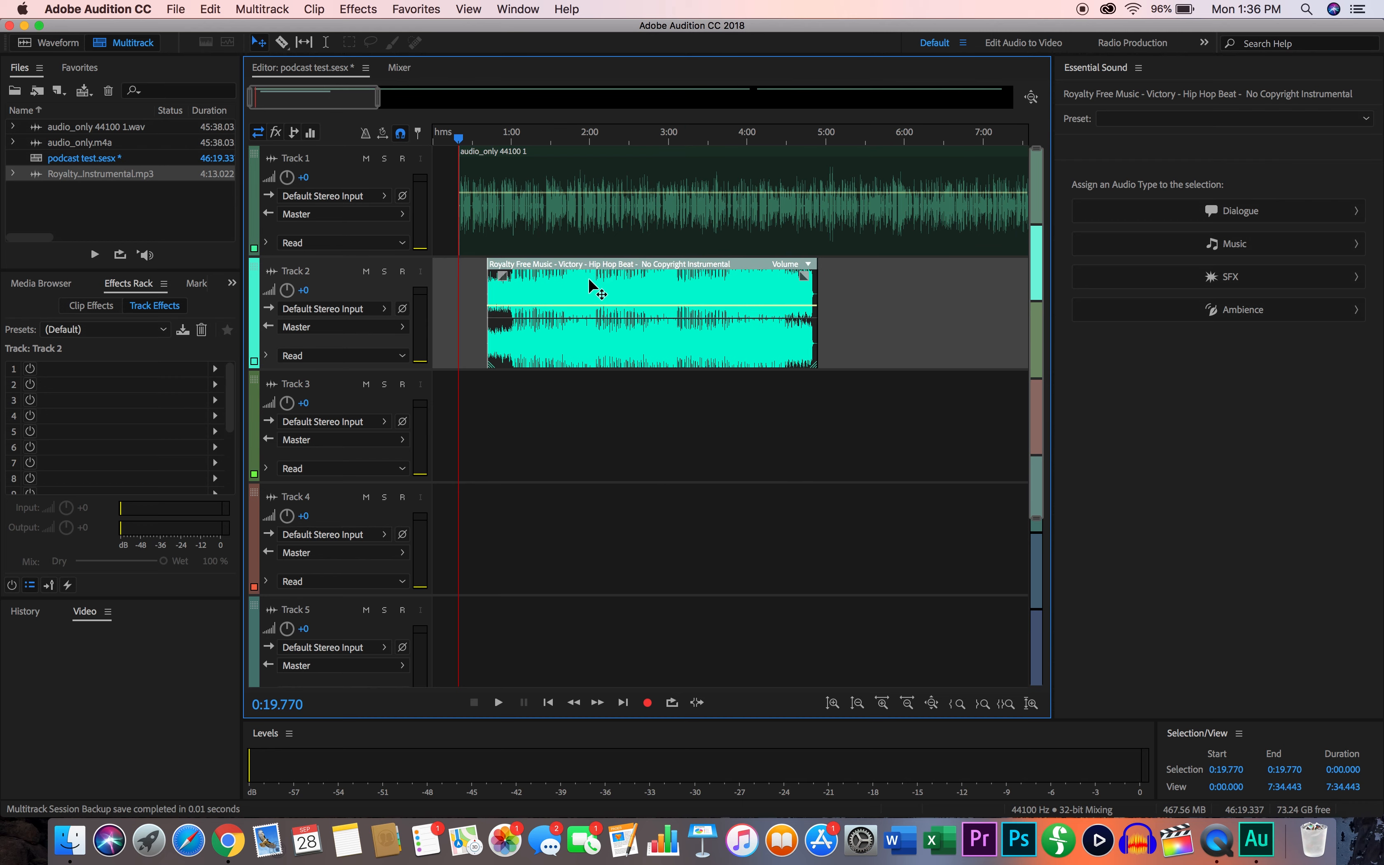
Step: Select the podcast clip on Track 1 and play its opening seconds to check the voice level
left_click(537, 198)
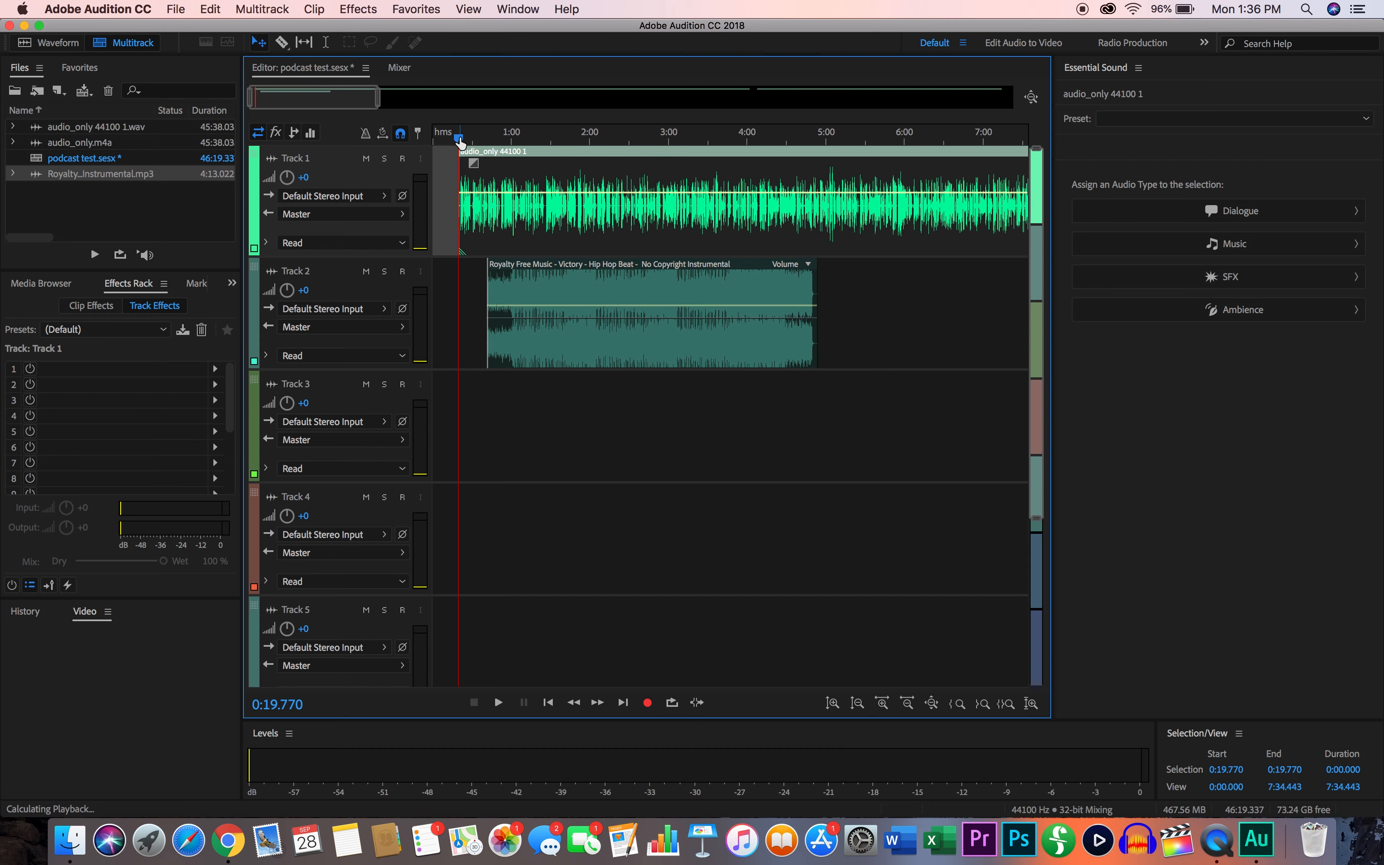
key("space")
key("space")
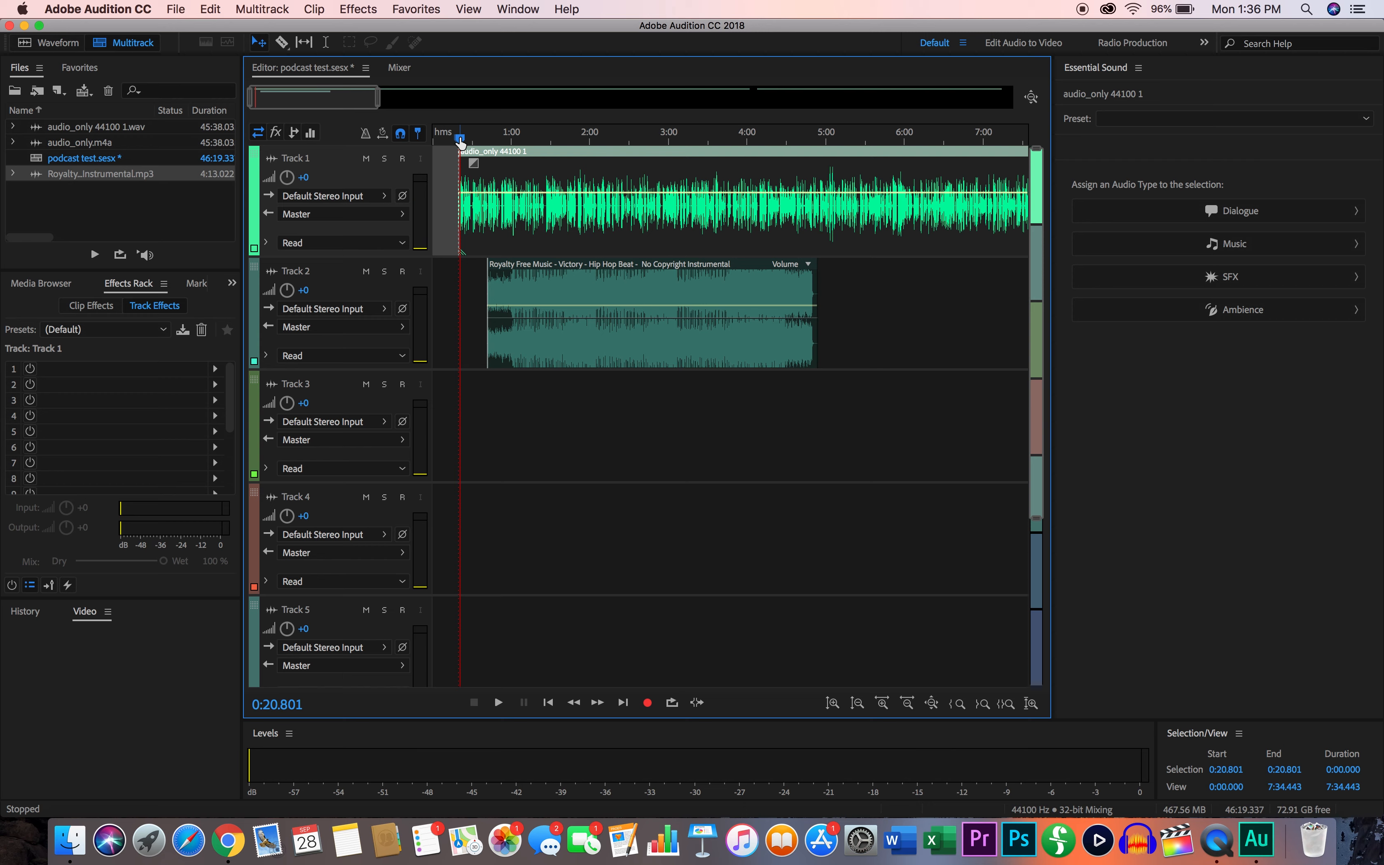
key("space")
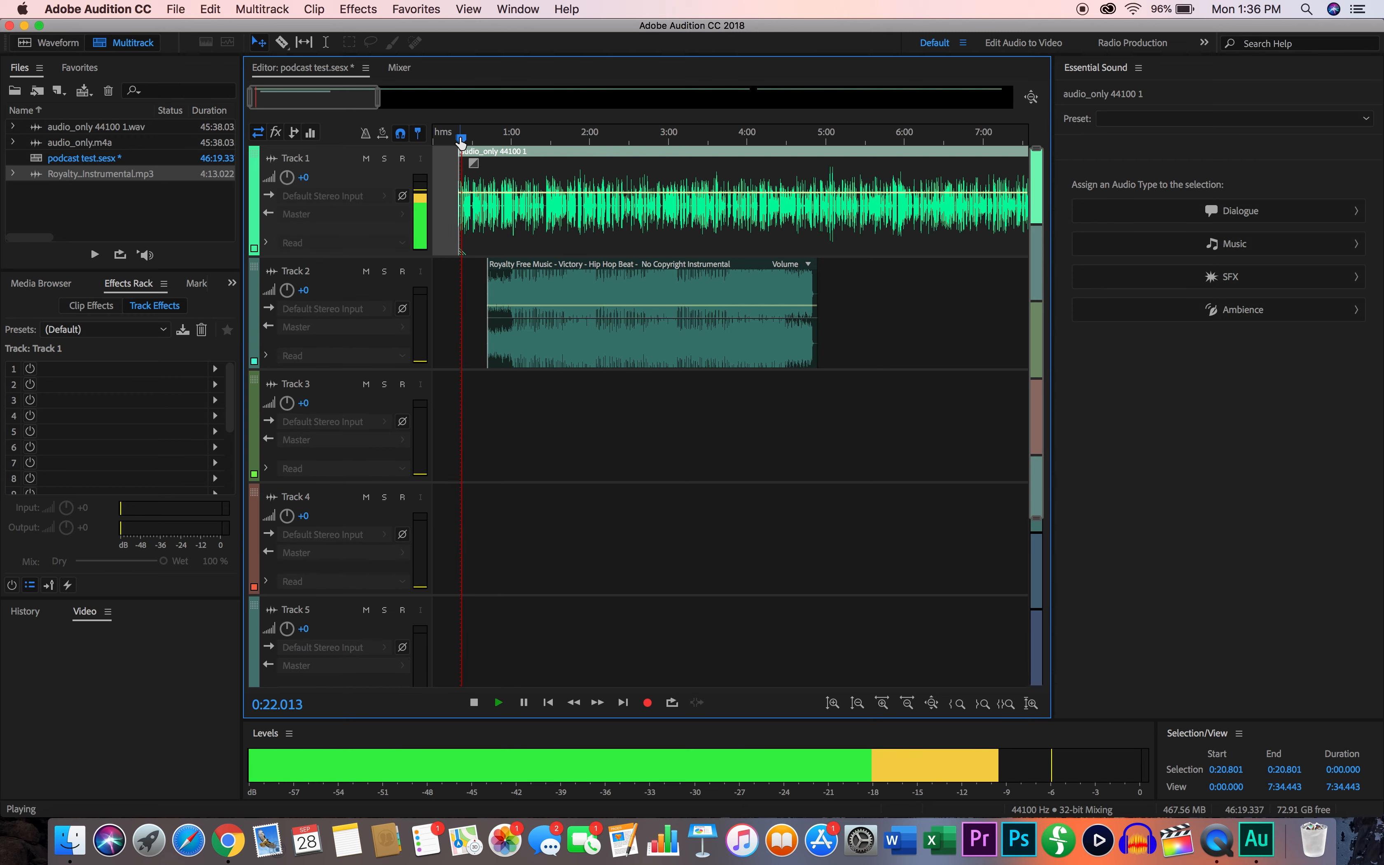
key("space")
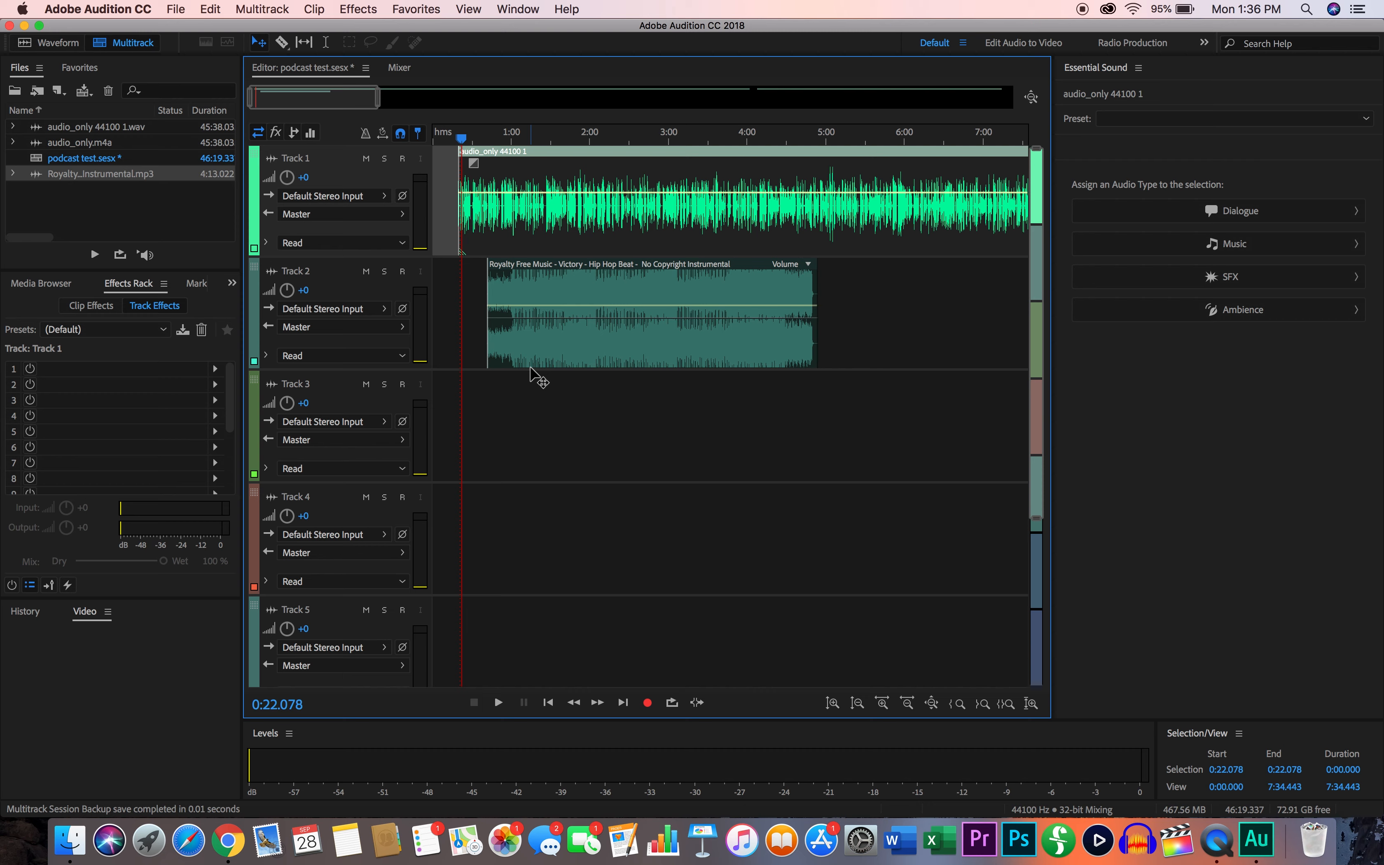
Step: Lower Track 2's volume to -6.6 dB and mute Track 1
left_click_drag(287, 290, 283, 298)
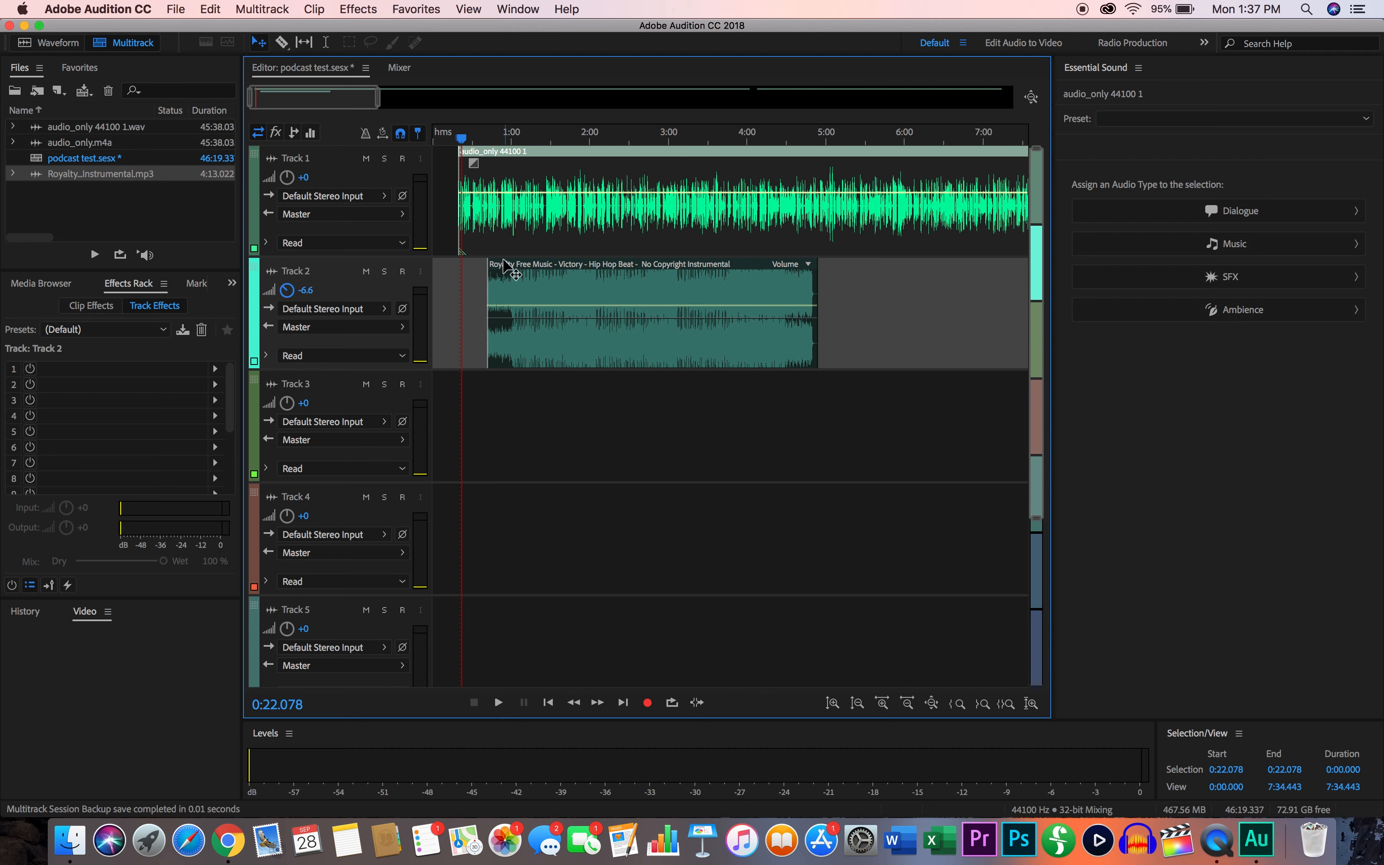
left_click(565, 343)
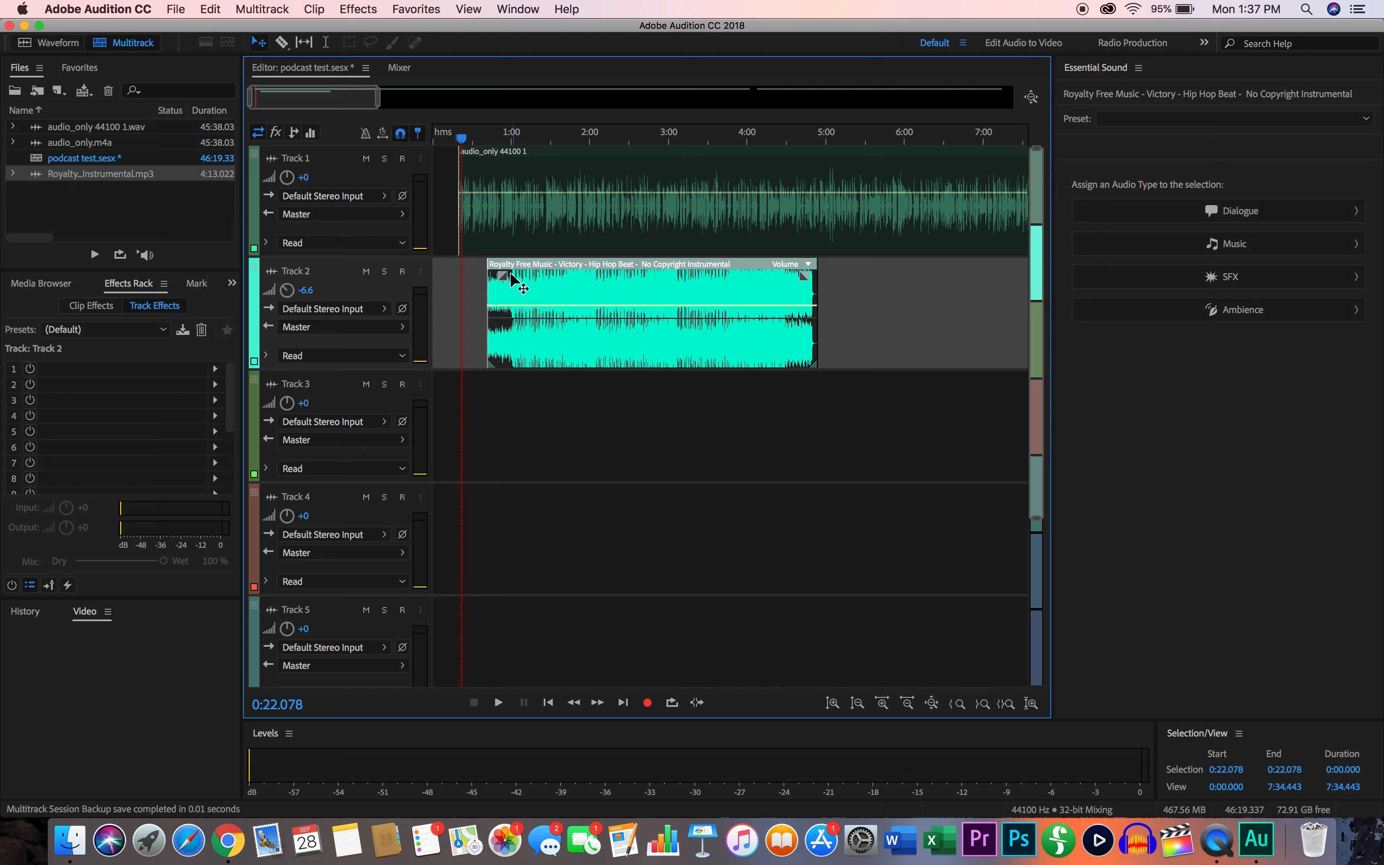
left_click(514, 205)
left_click(366, 159)
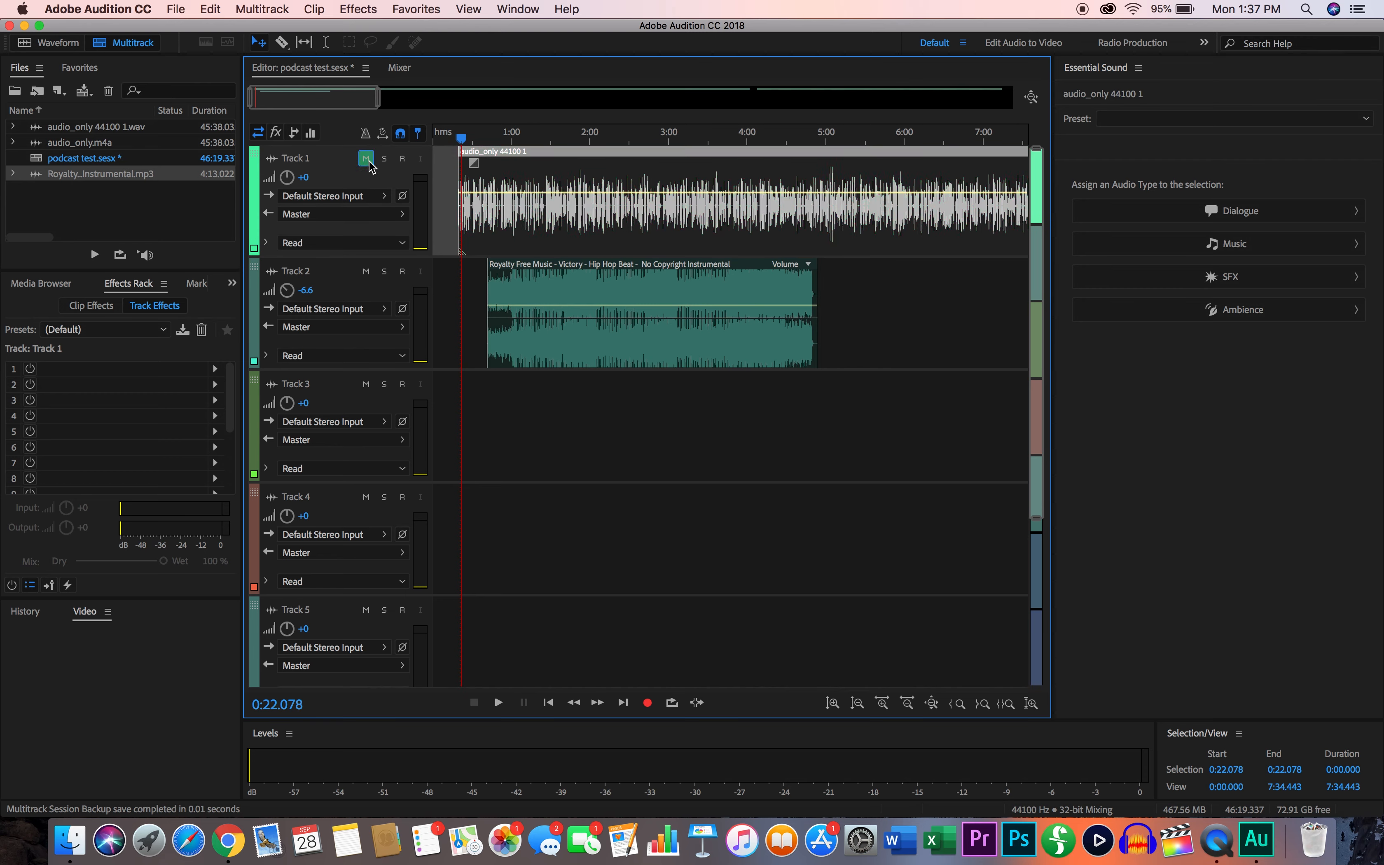
Step: Raise the system volume and play the session from about 0:34, skipping ahead to the start of the music on Track 2
left_click_drag(461, 141, 477, 142)
key("XF86AudioRaiseVolume")
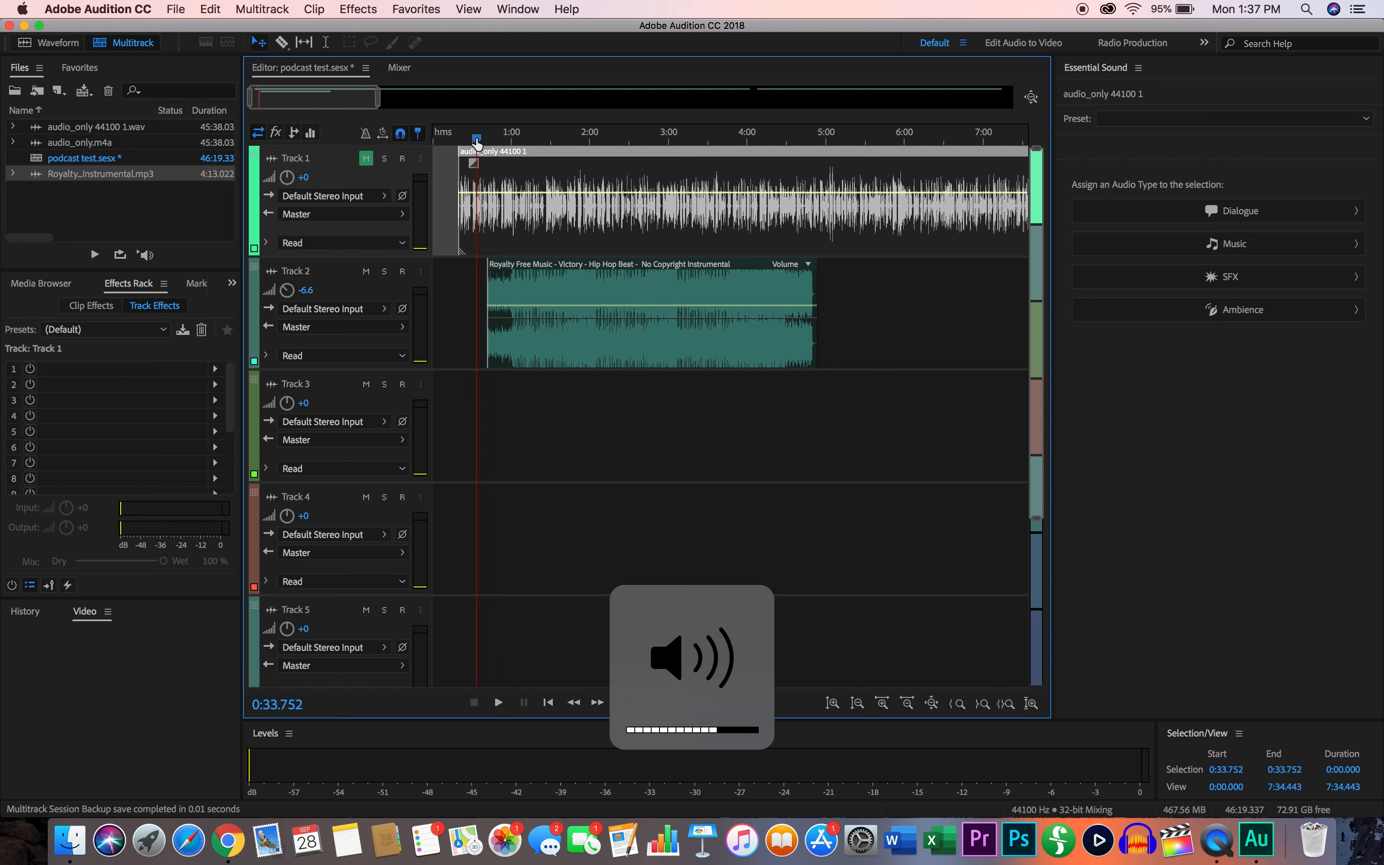
key("space")
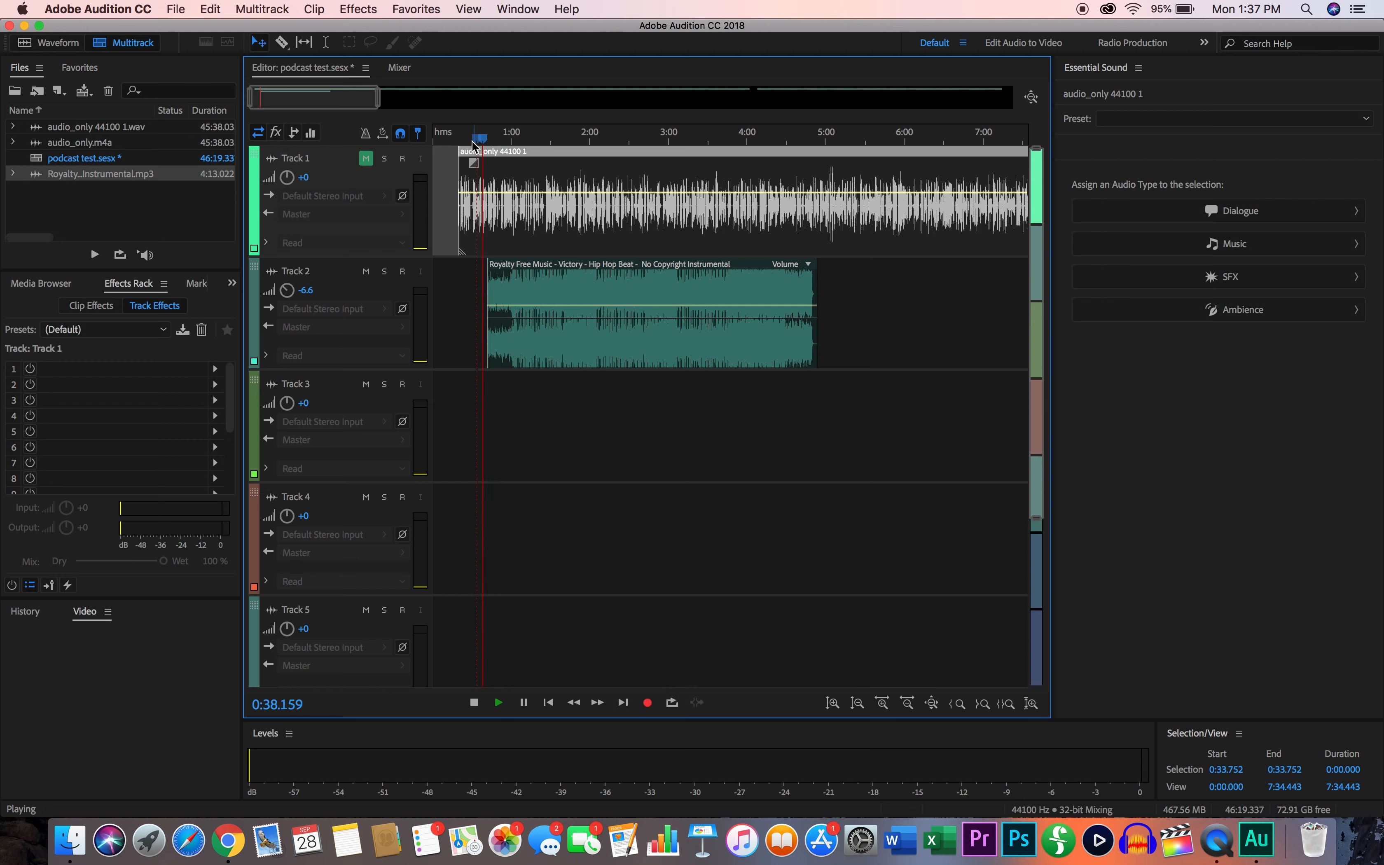
left_click_drag(481, 140, 487, 141)
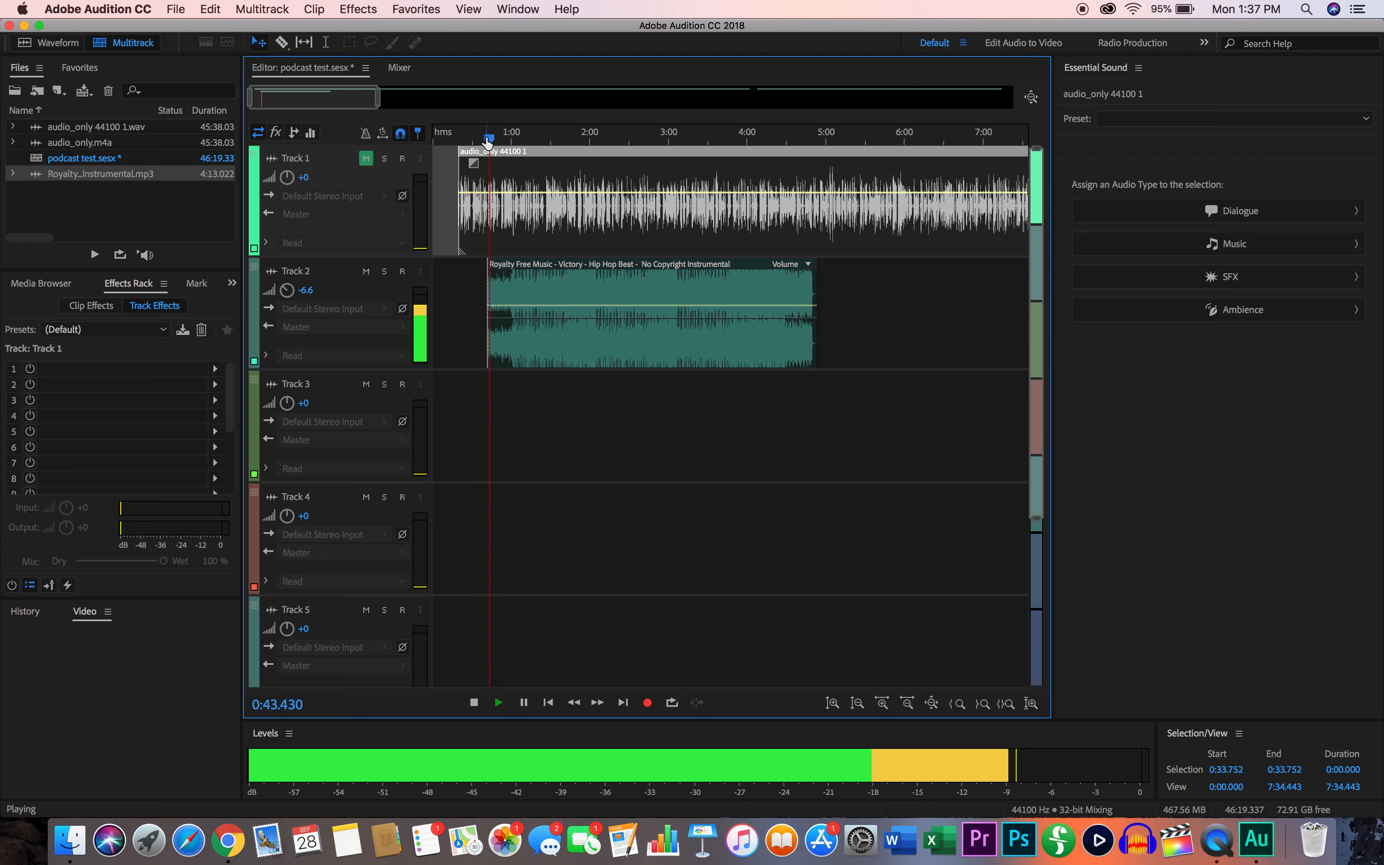
key("space")
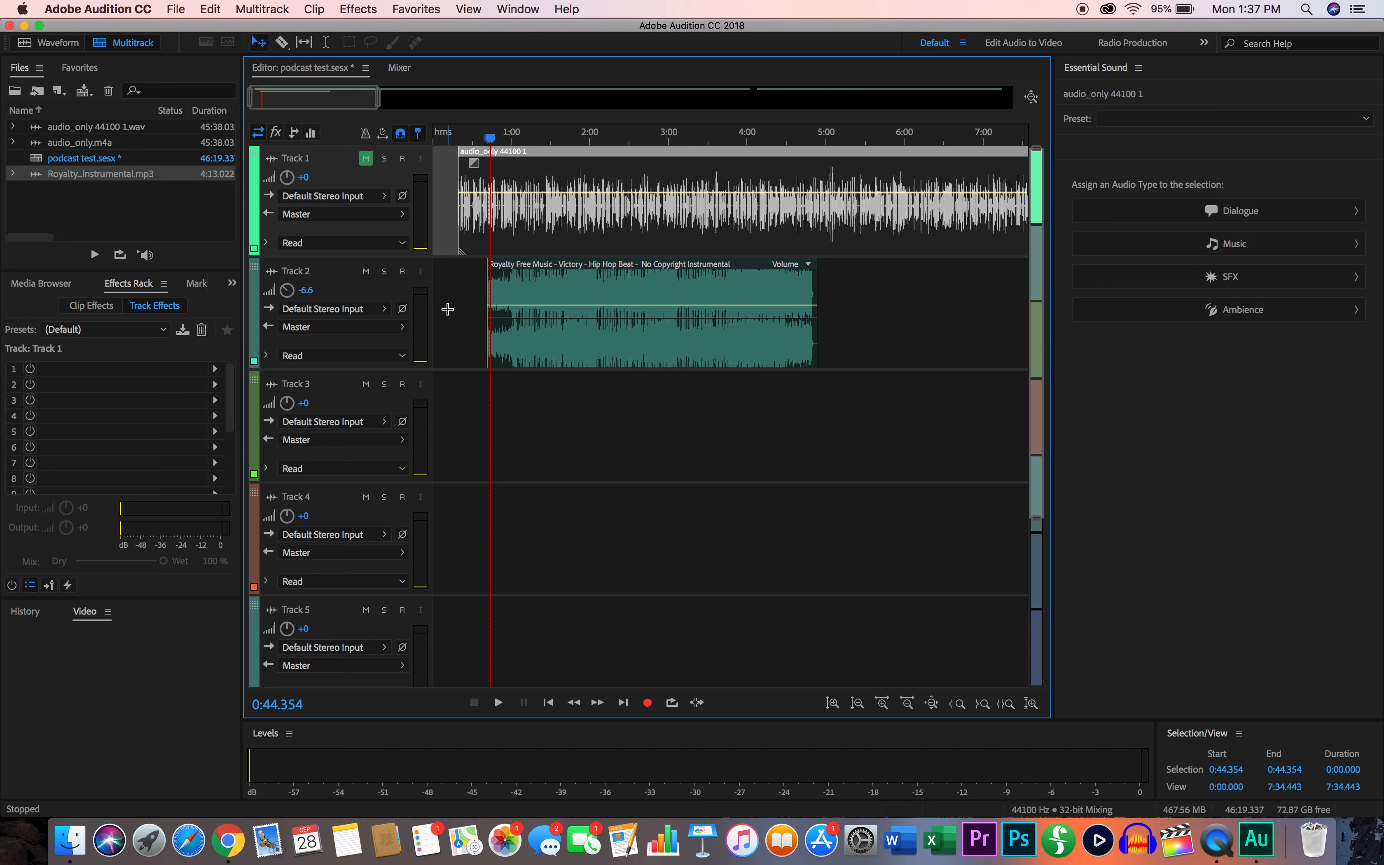
Step: Lower Track 2's volume to -14.1 dB and play the music briefly to check the level
left_click(286, 290)
left_click_drag(286, 290, 283, 296)
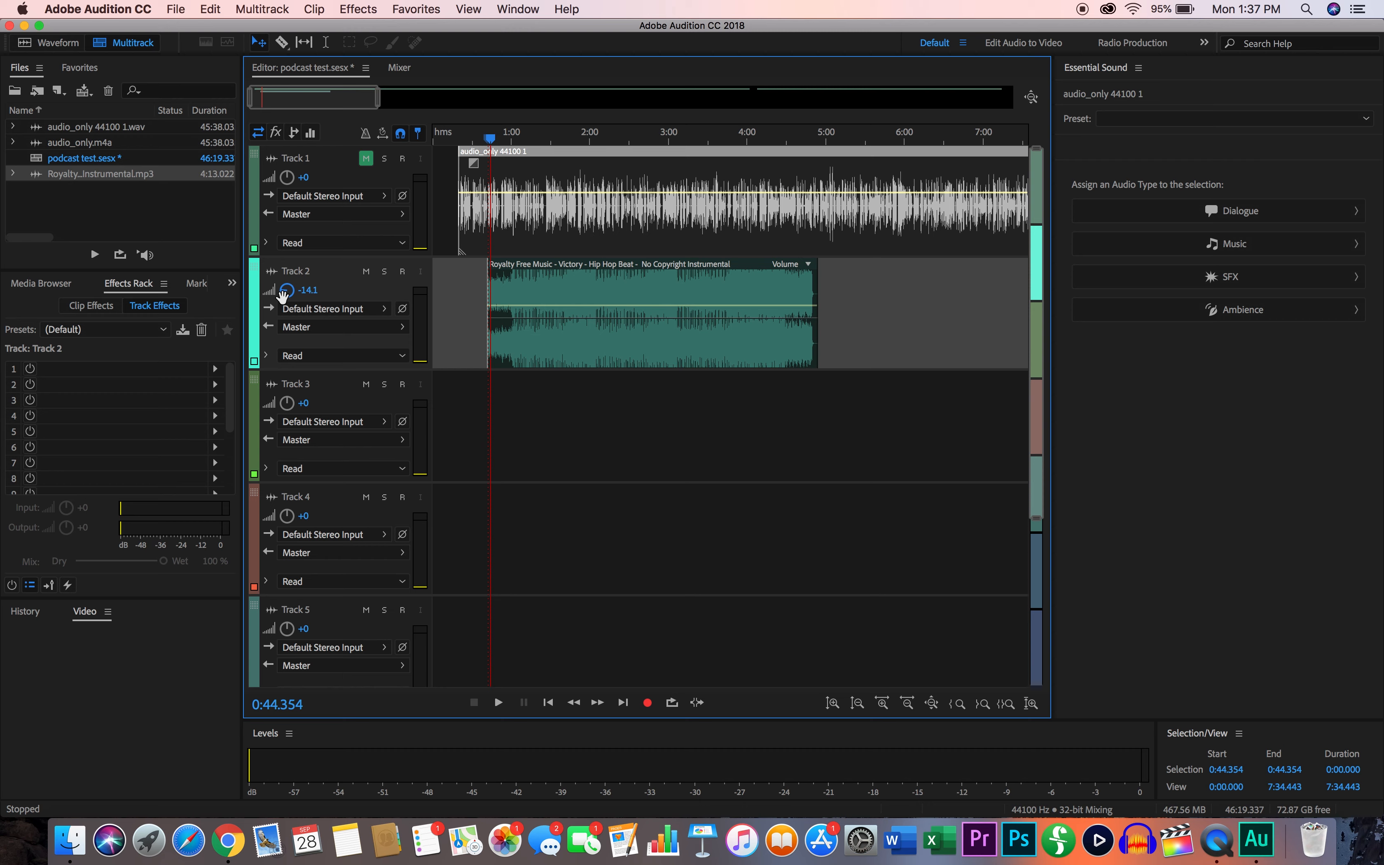
key("space")
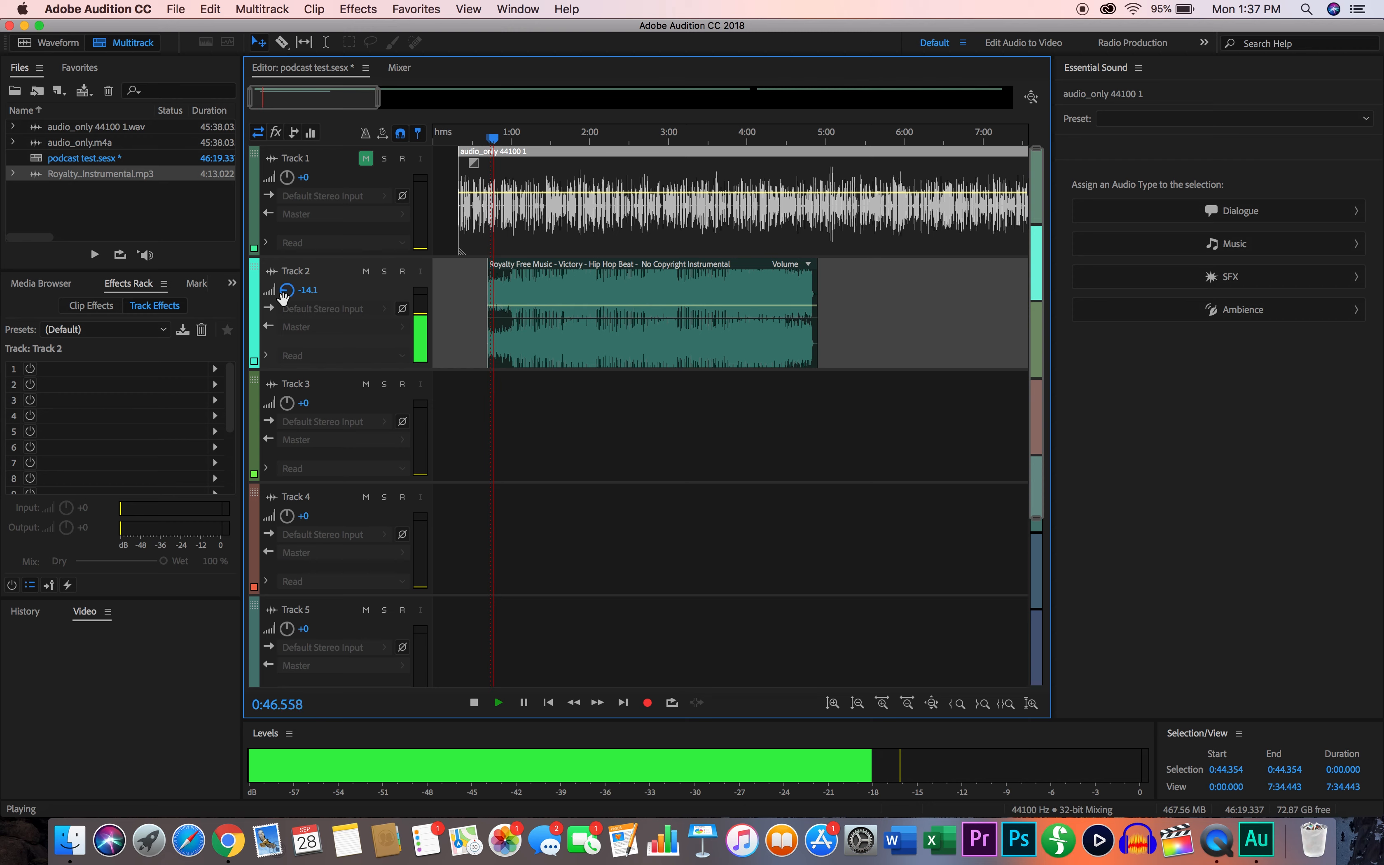
key("space")
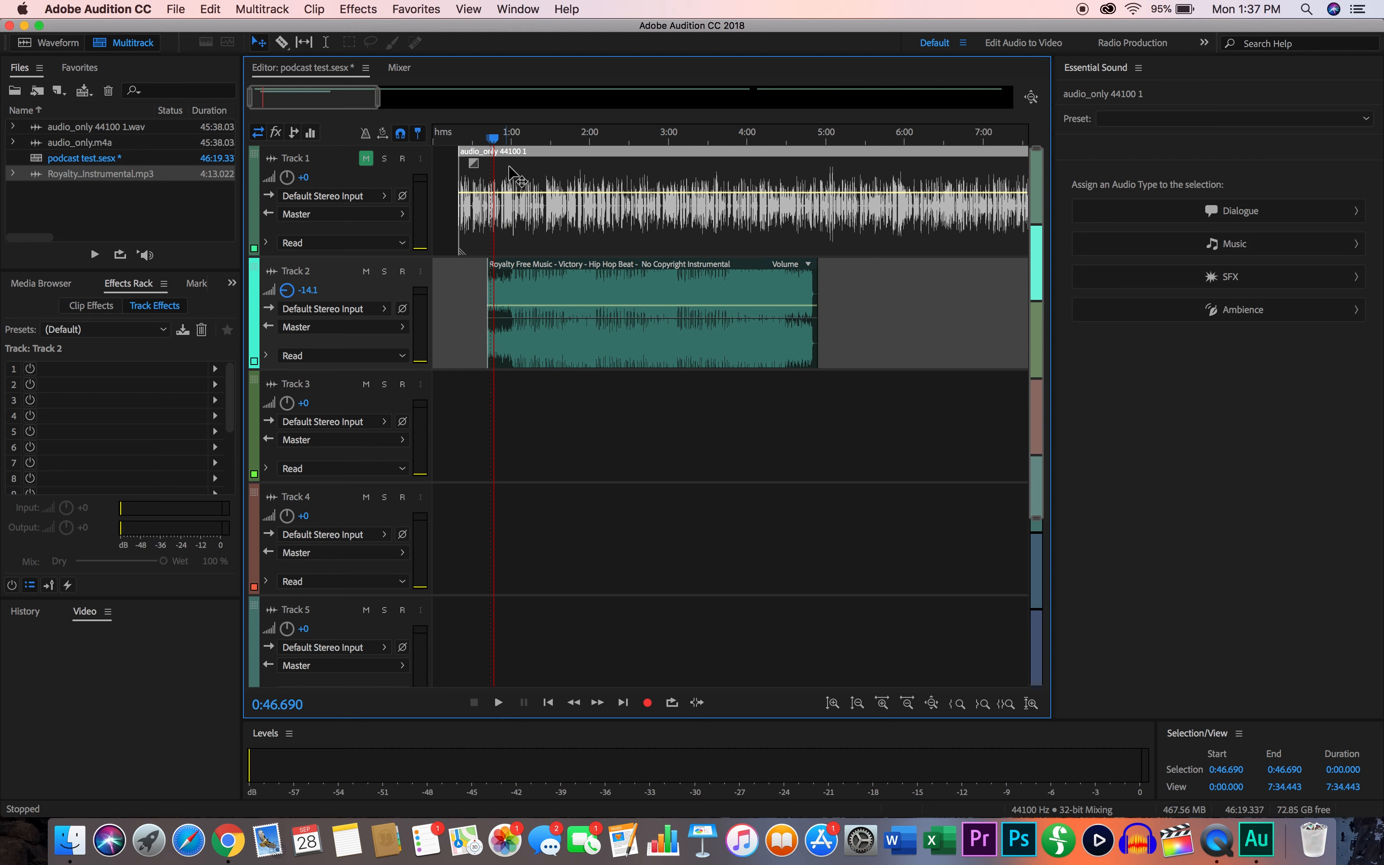
Step: Trim the end of the music clip on Track 2 back to about 1:00
left_click_drag(813, 275, 530, 296)
scroll(502, 396, "up", 3)
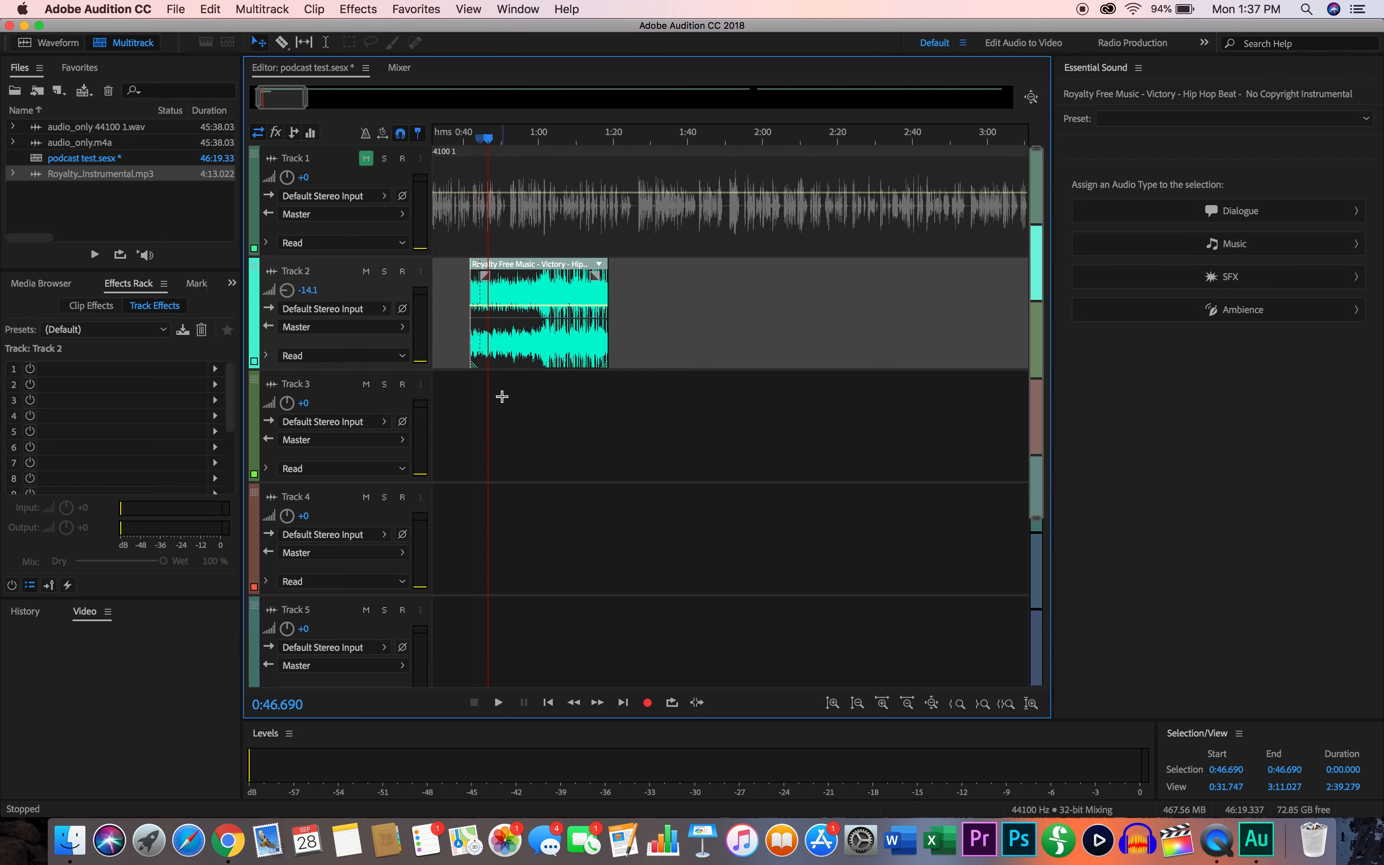
left_click_drag(609, 284, 529, 298)
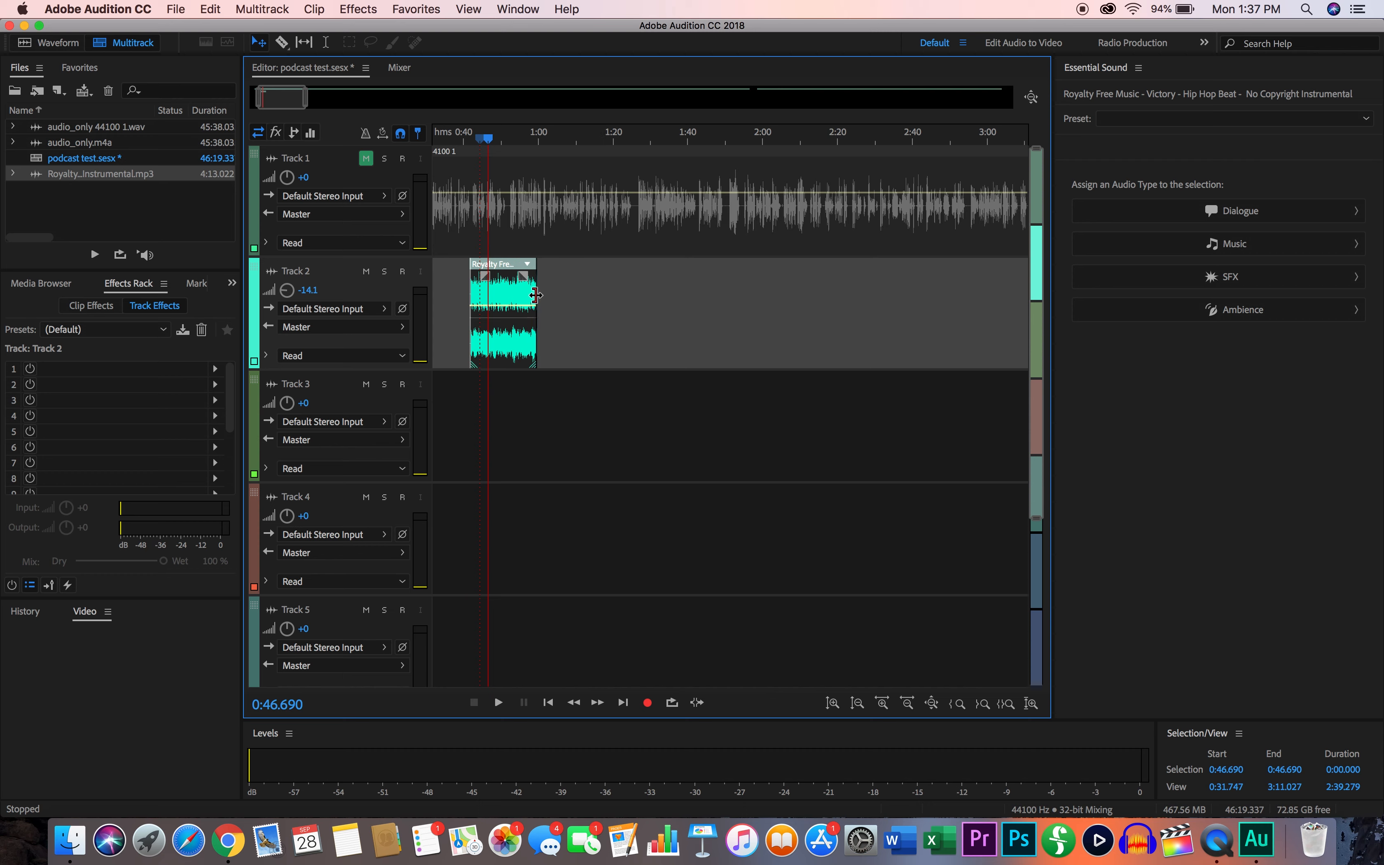
Step: Add a fade-in of about one second with a linear value of 9 to the start of the music clip
left_click(485, 279)
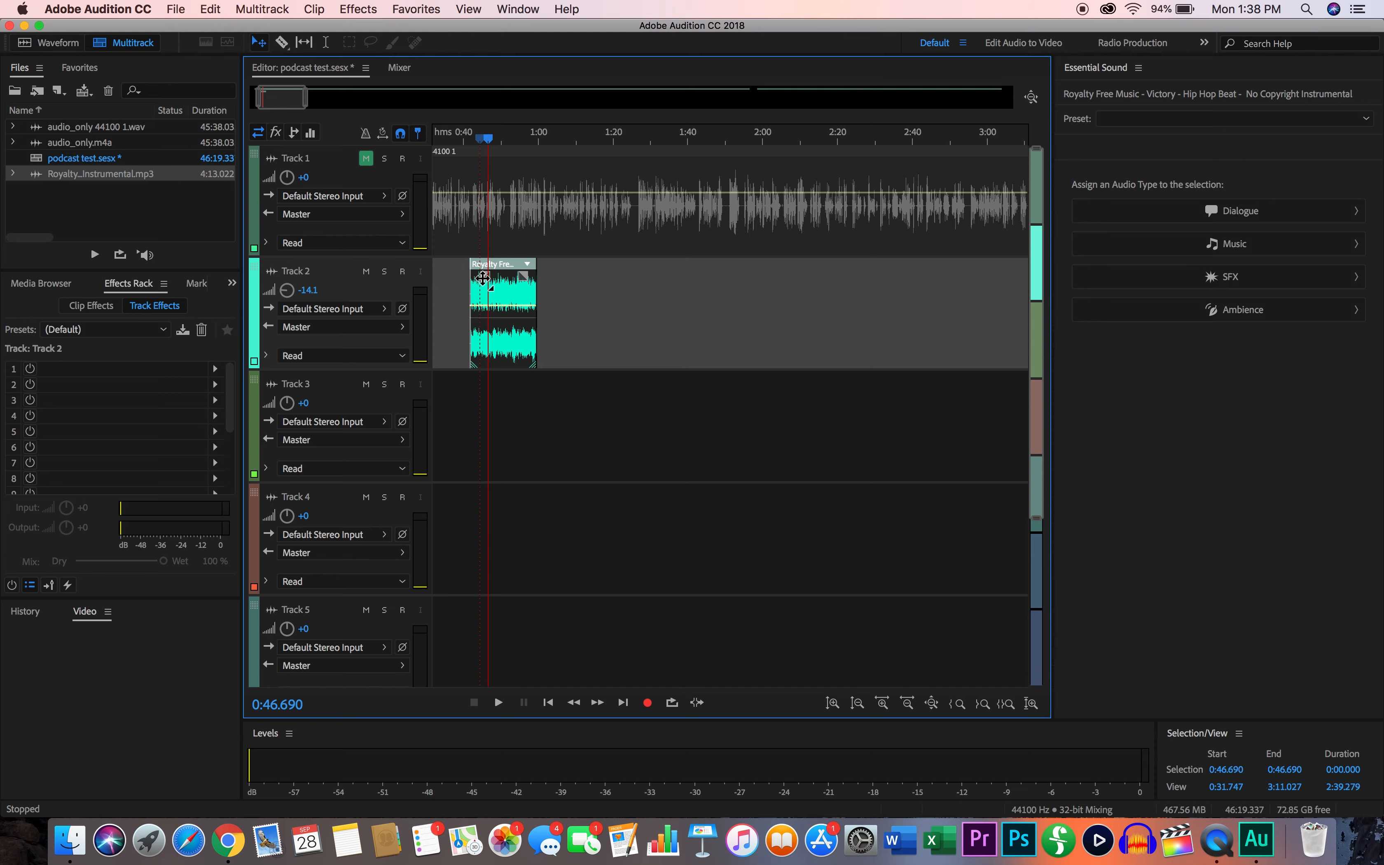
scroll(477, 291, "up", 5)
scroll(474, 361, "left", 3)
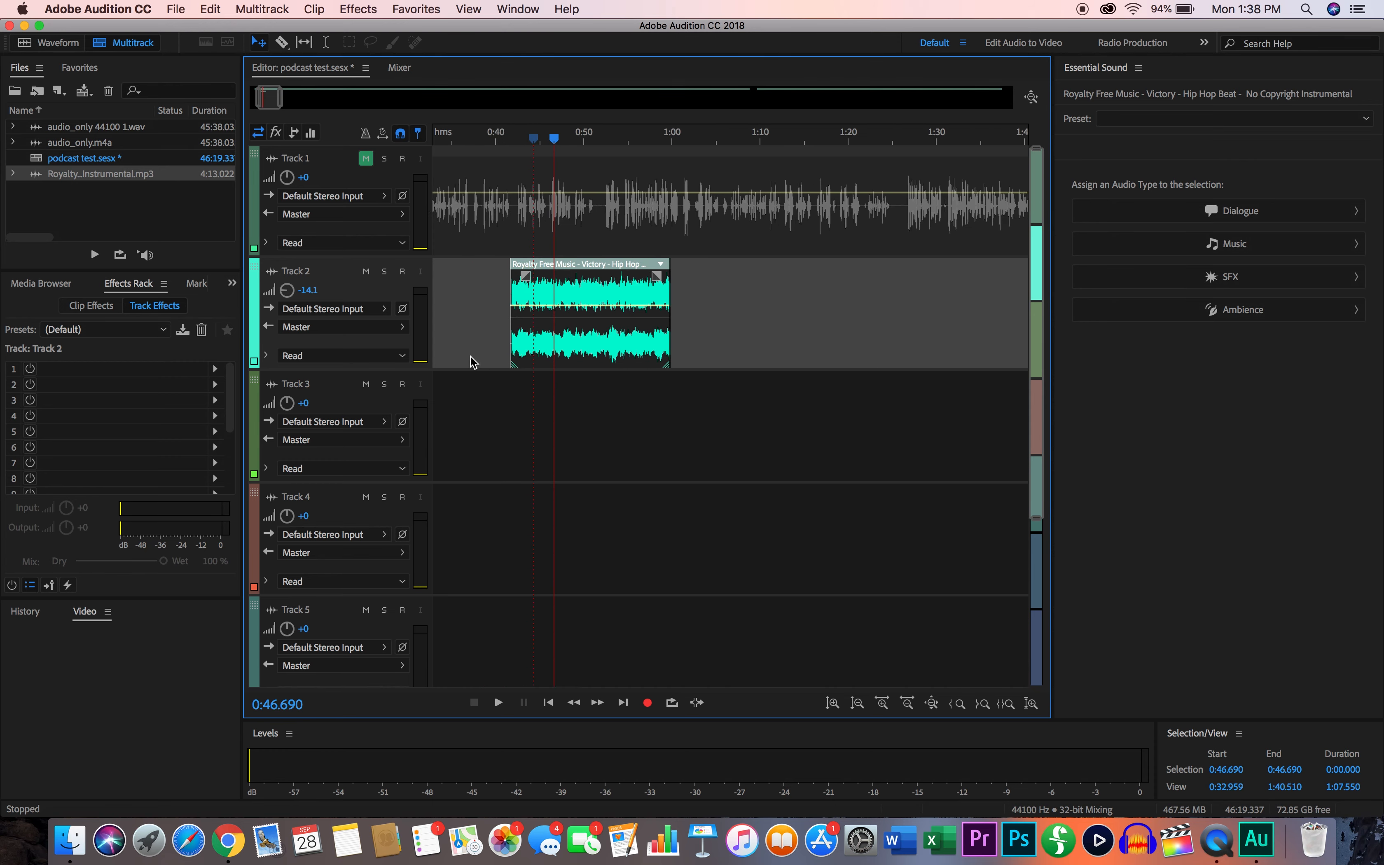
scroll(520, 393, "up", 8)
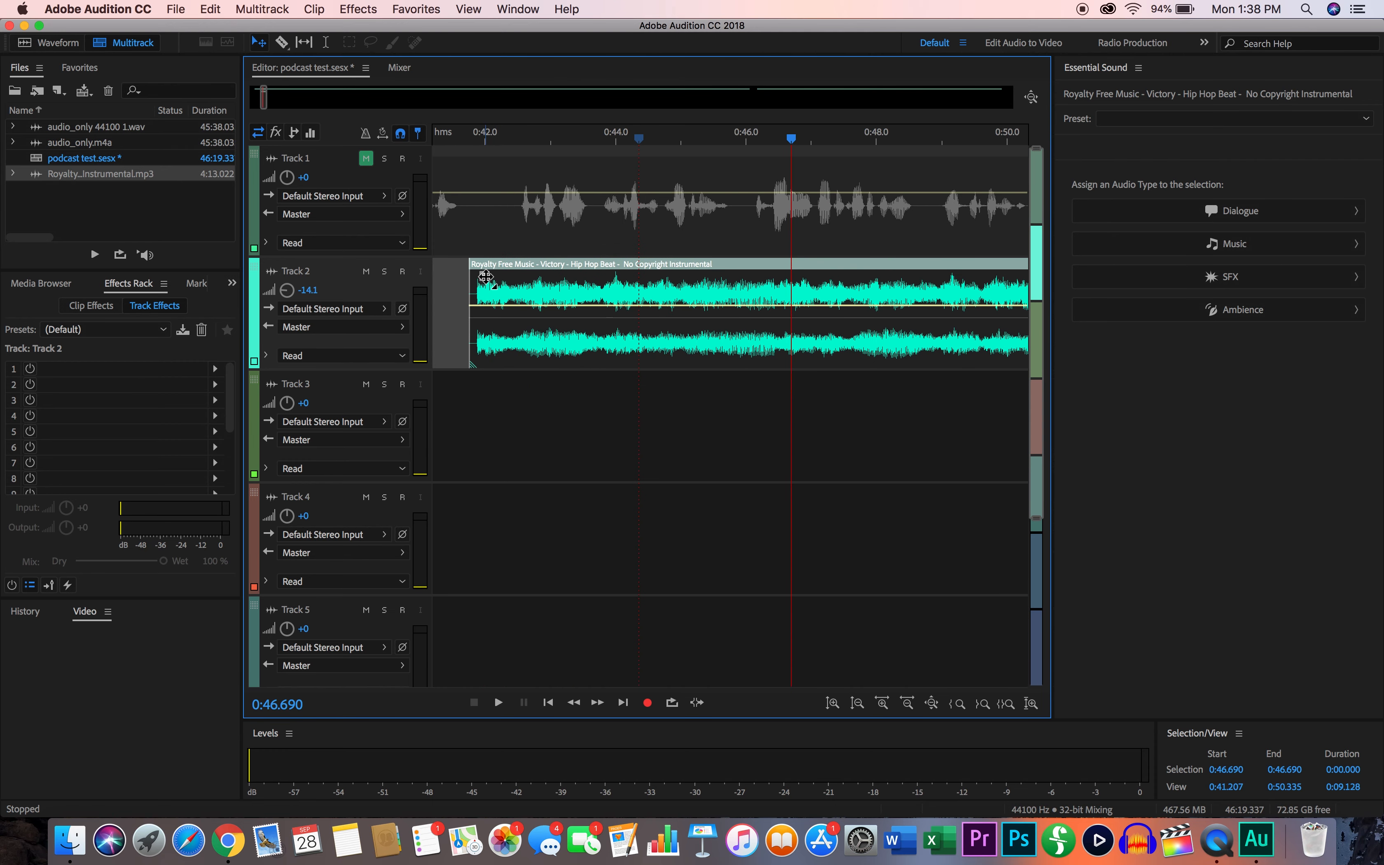
scroll(572, 319, "right", 10)
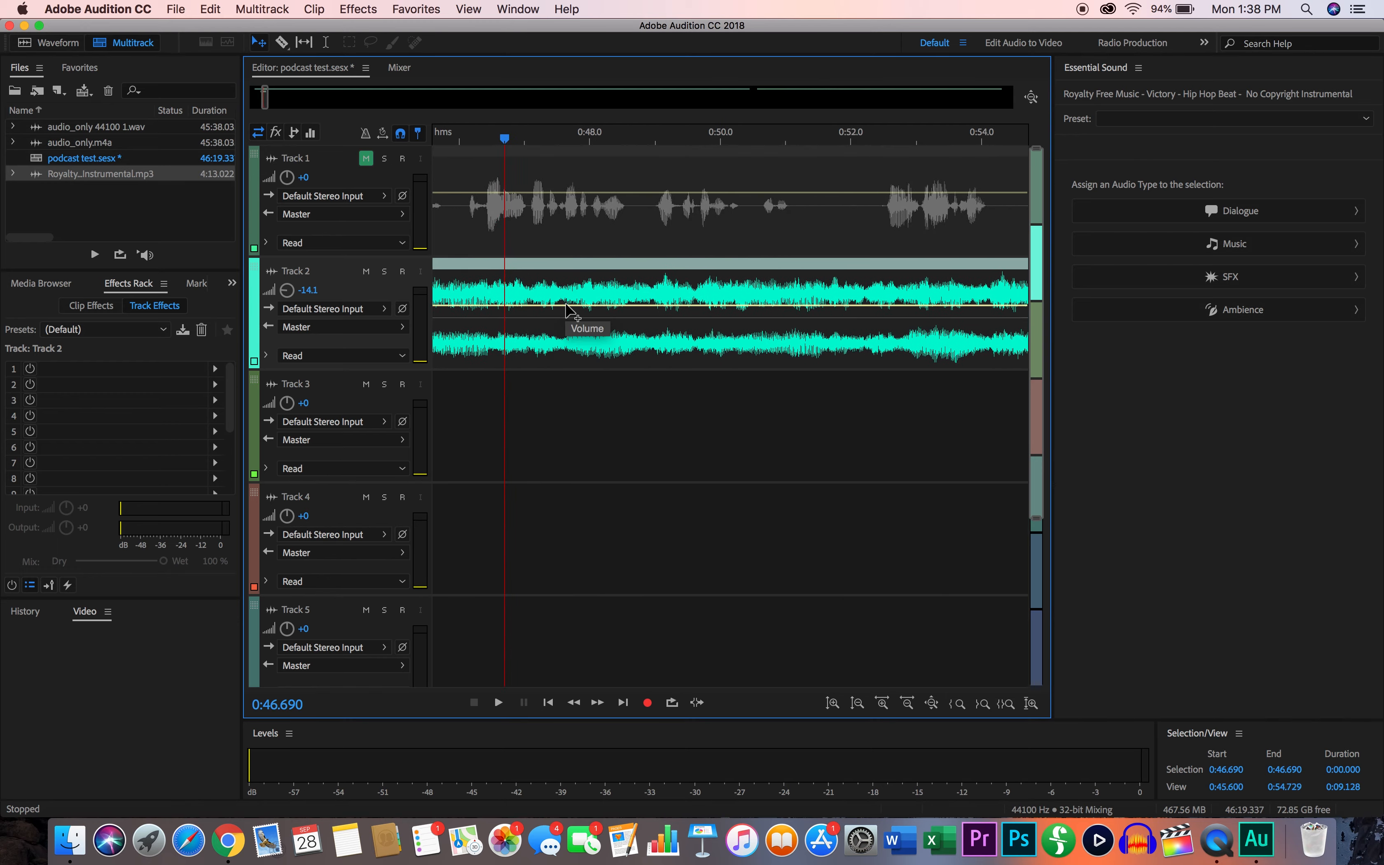
scroll(1015, 294, "right", 8)
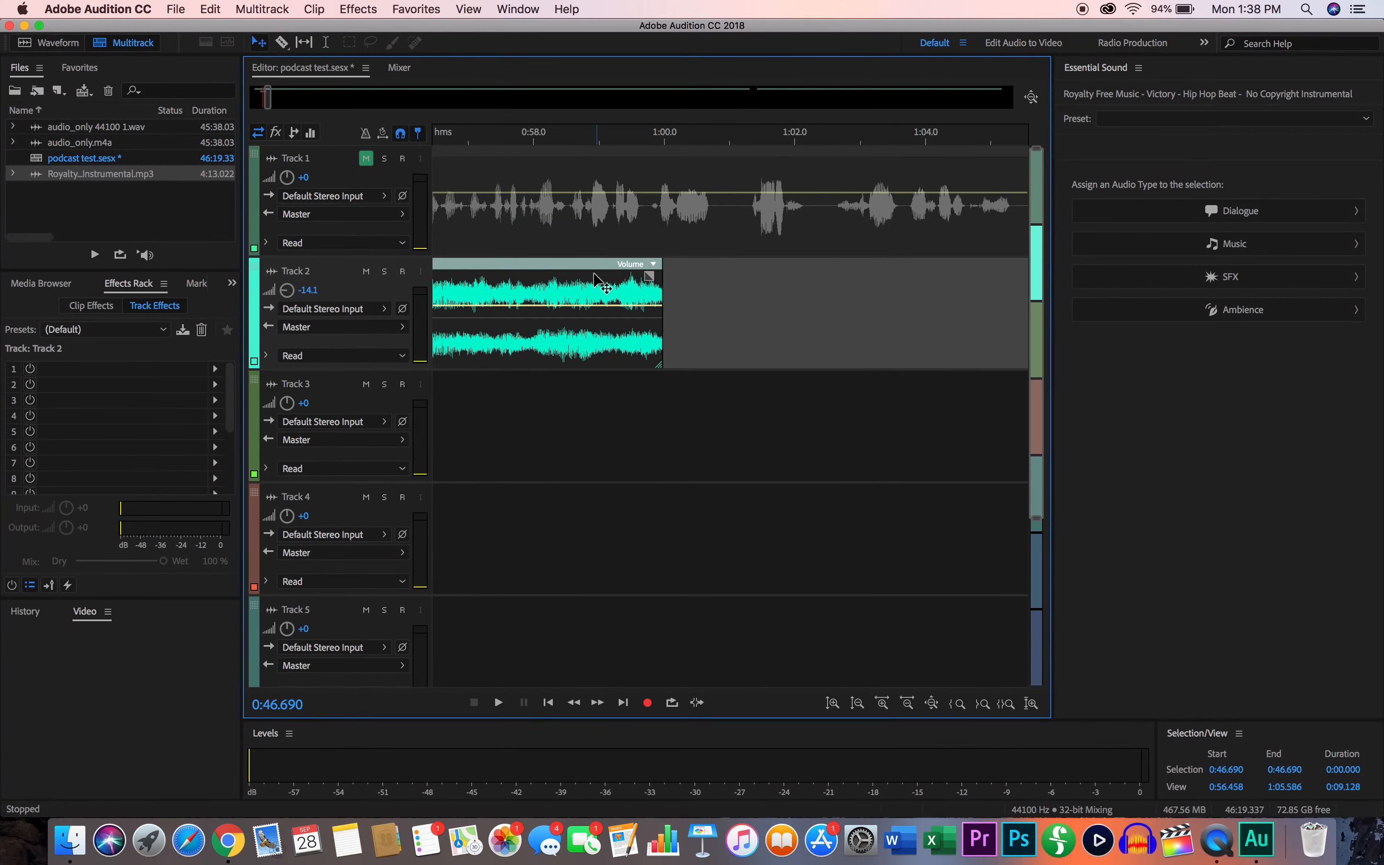
scroll(572, 297, "left", 18)
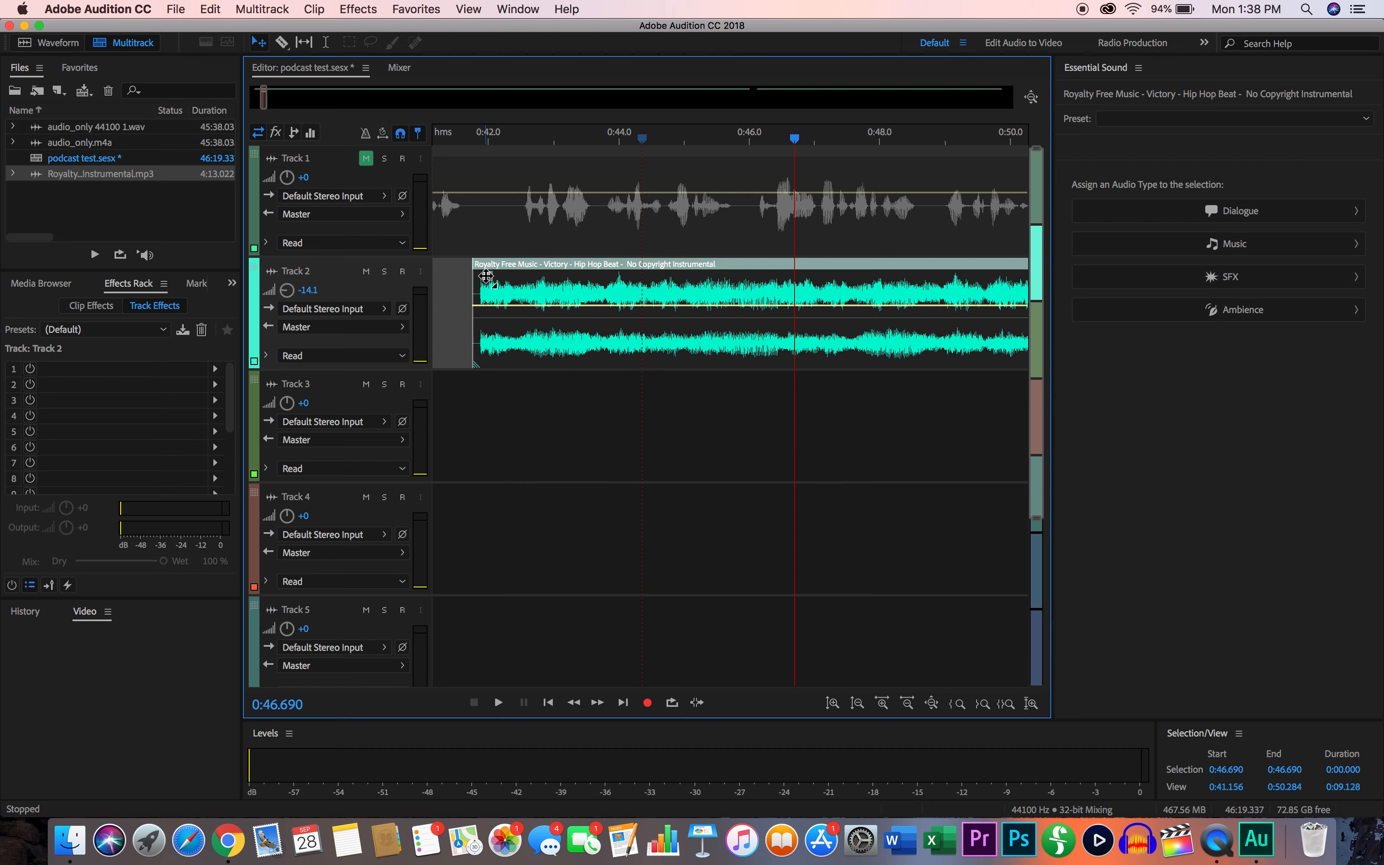
left_click_drag(486, 275, 543, 285)
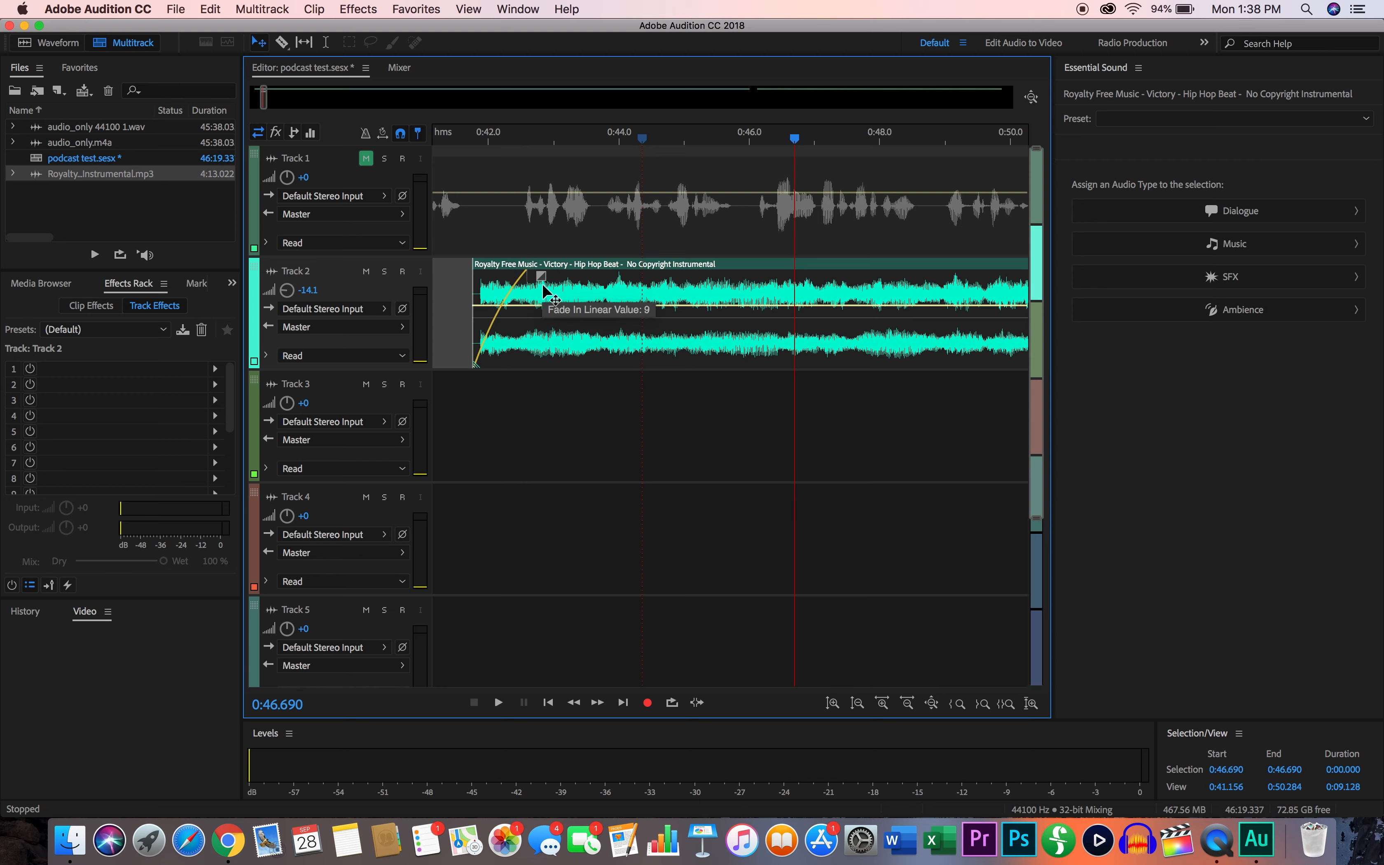
Step: Play the music clip from just before its start at 0:41.680 to hear the fade-in
mouse_move(792, 137)
left_mouse_down()
mouse_move(463, 170)
mouse_move(466, 182)
left_mouse_up()
key("space")
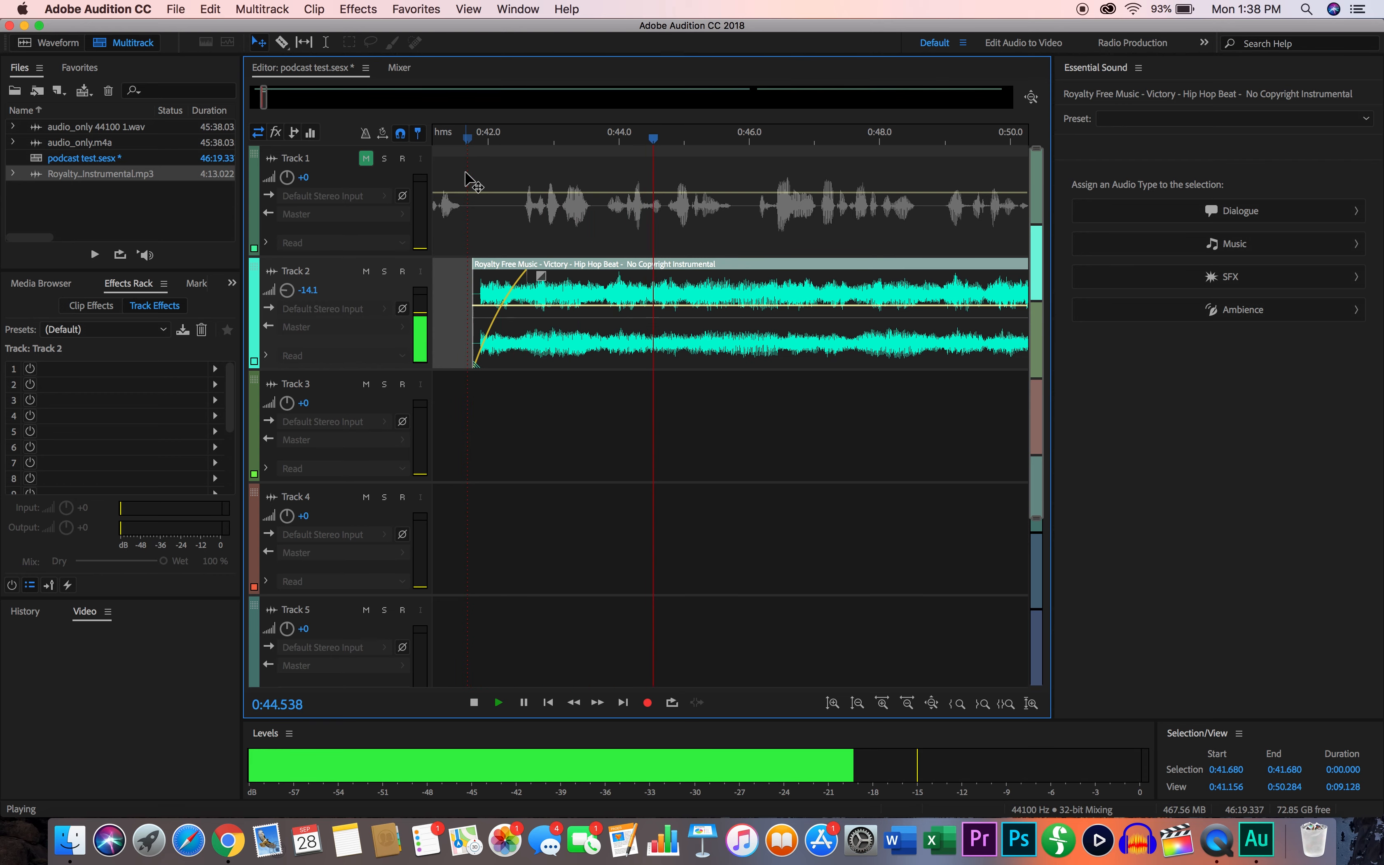
key("space")
Step: Play the last seconds of the music clip from about 0:57 past its end to hear how it cuts off
scroll(581, 343, "right", 5)
scroll(526, 349, "right", 7)
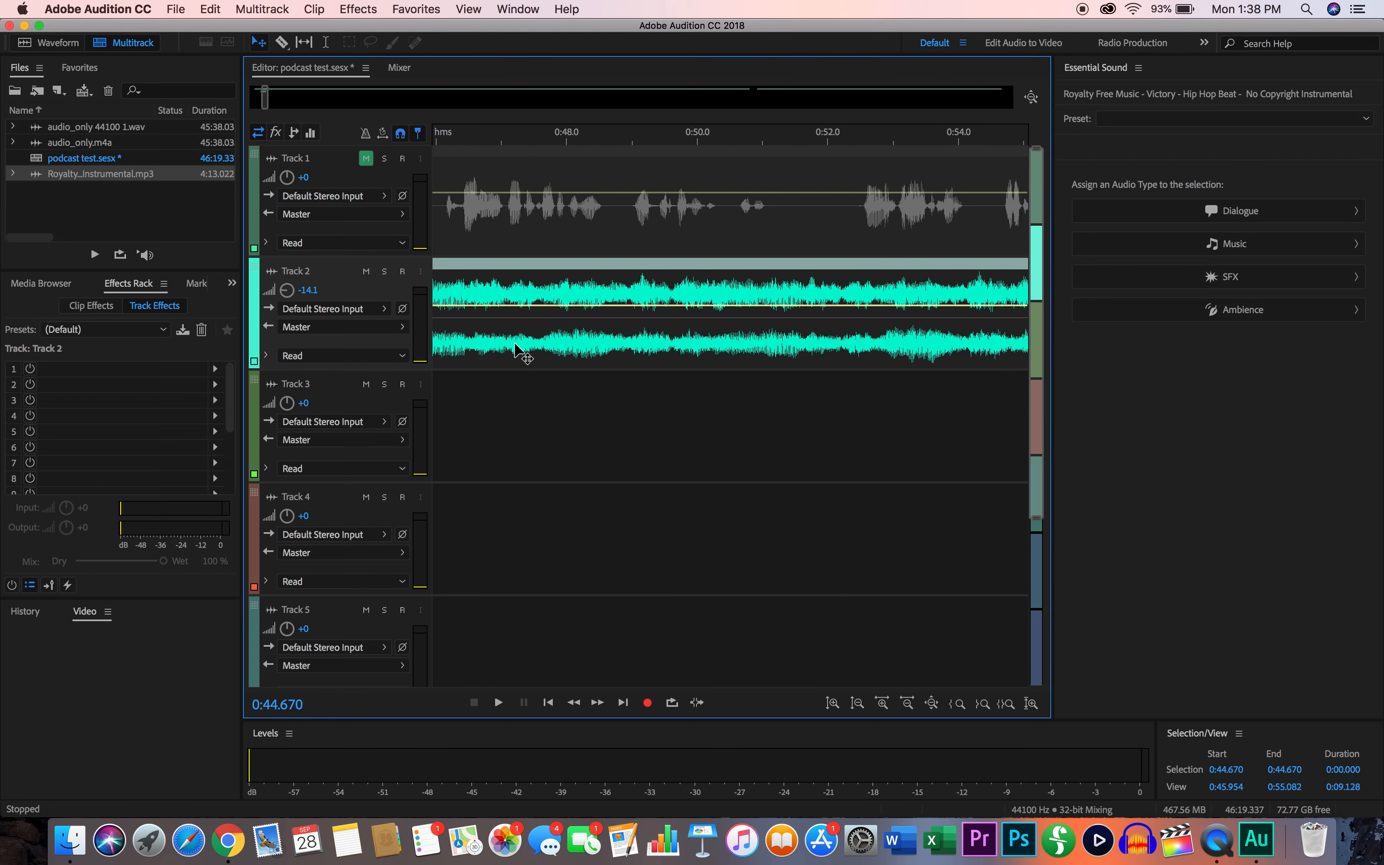
scroll(526, 349, "down", 6)
scroll(628, 392, "right", 2)
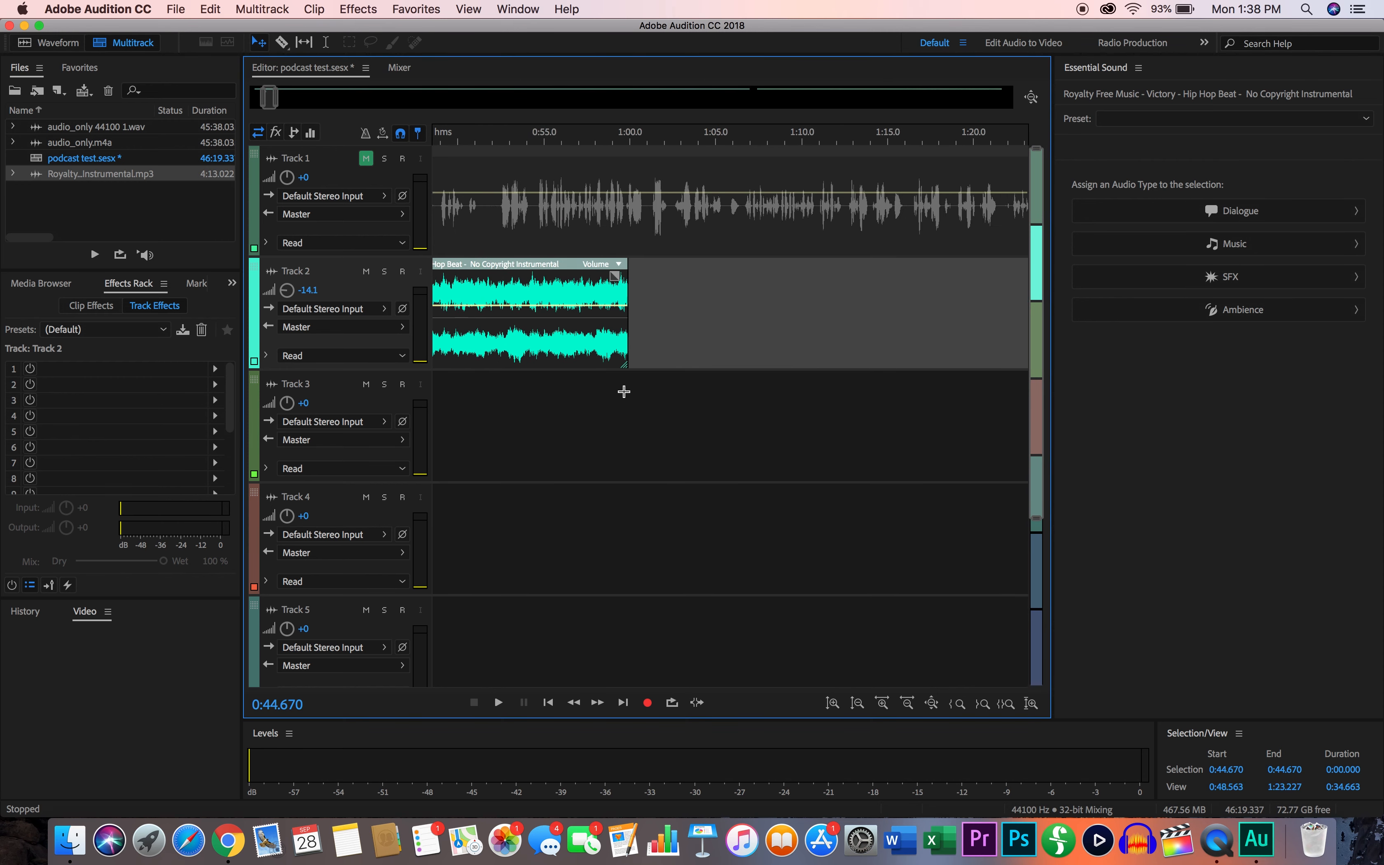
left_click(571, 138)
key("space")
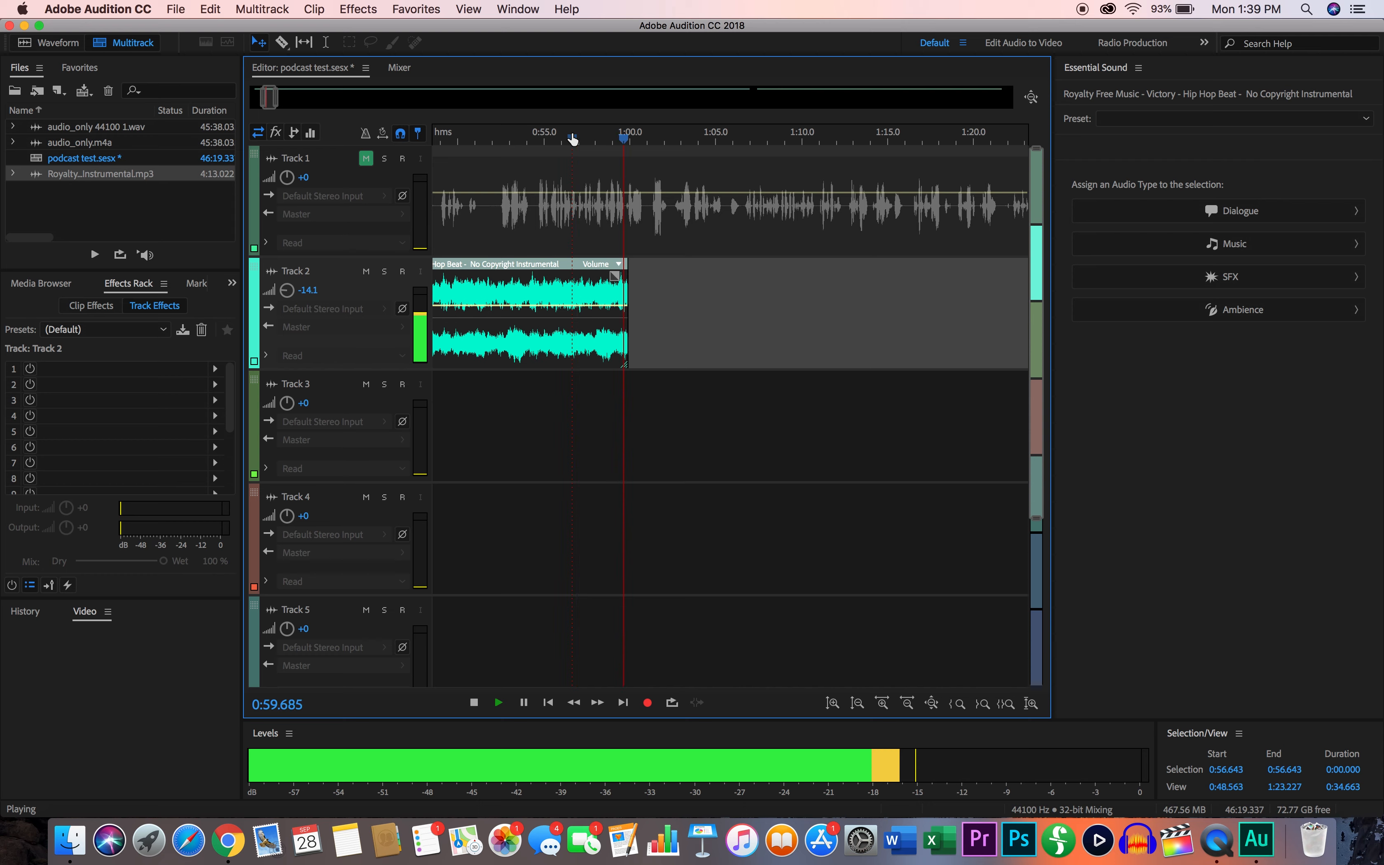
key("space")
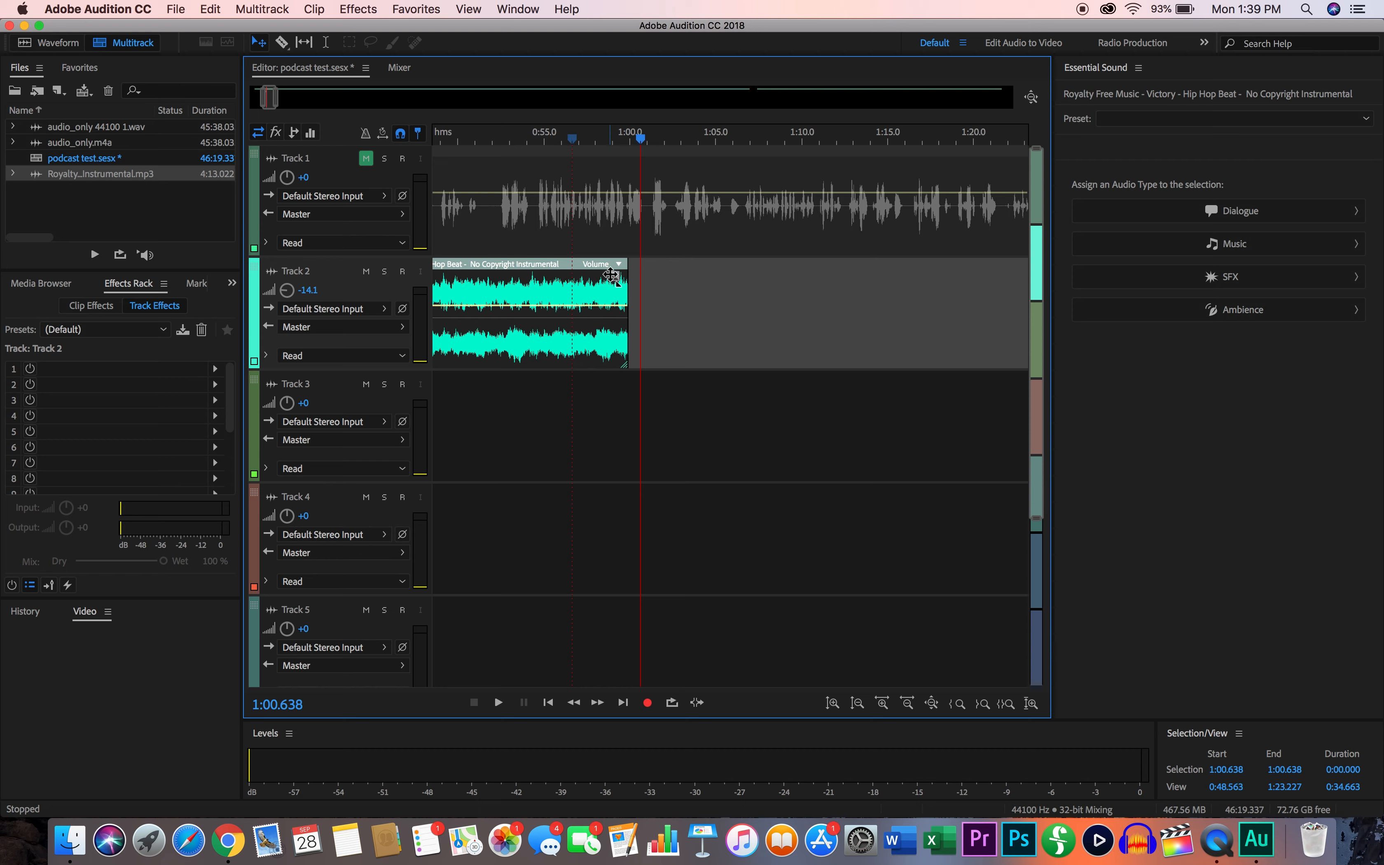
Step: Add a fade-out of about three seconds to the end of the music clip and play it from 0:55.773
left_click_drag(615, 277, 571, 275)
left_click_drag(640, 136, 557, 182)
key("space")
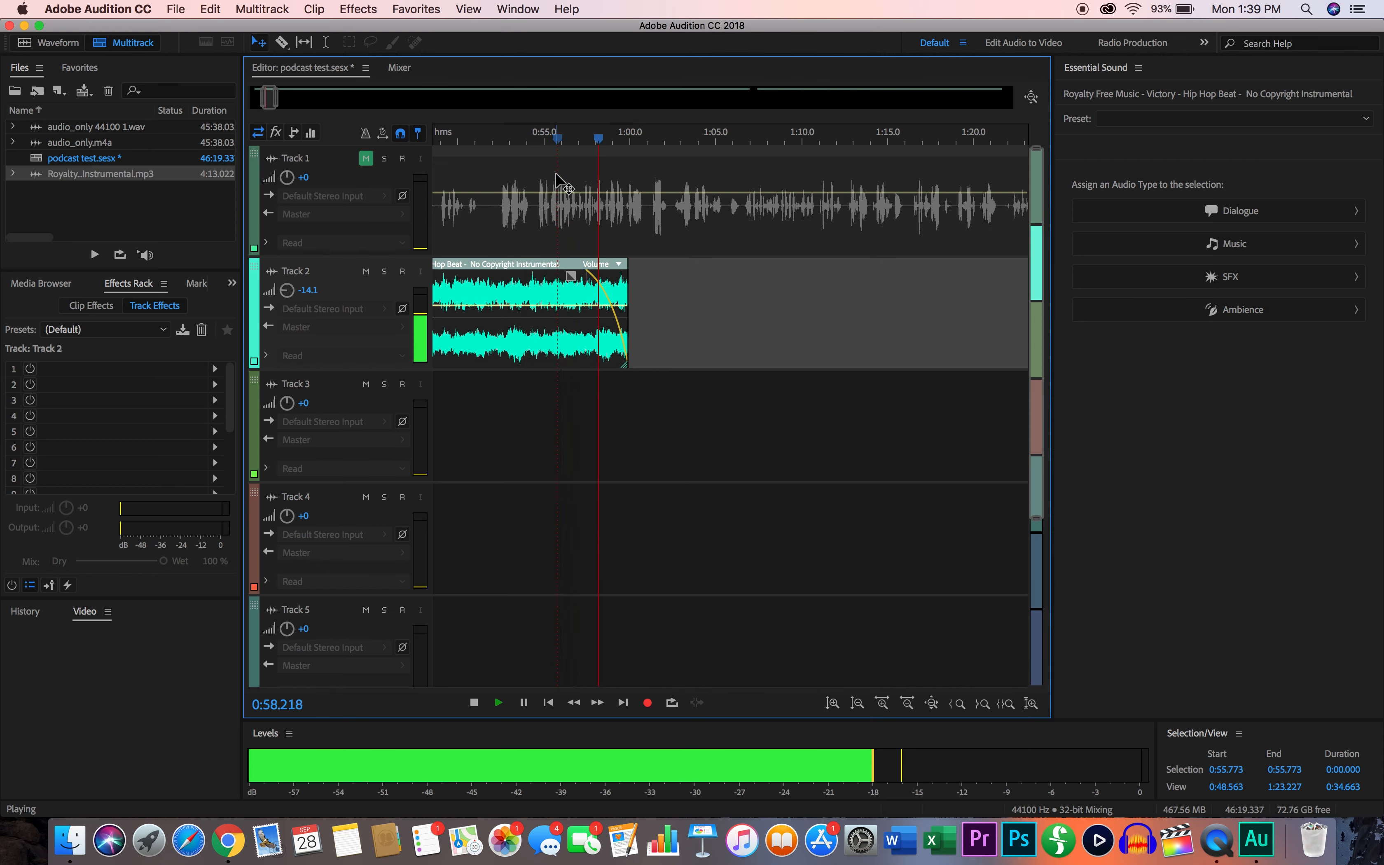
key("space")
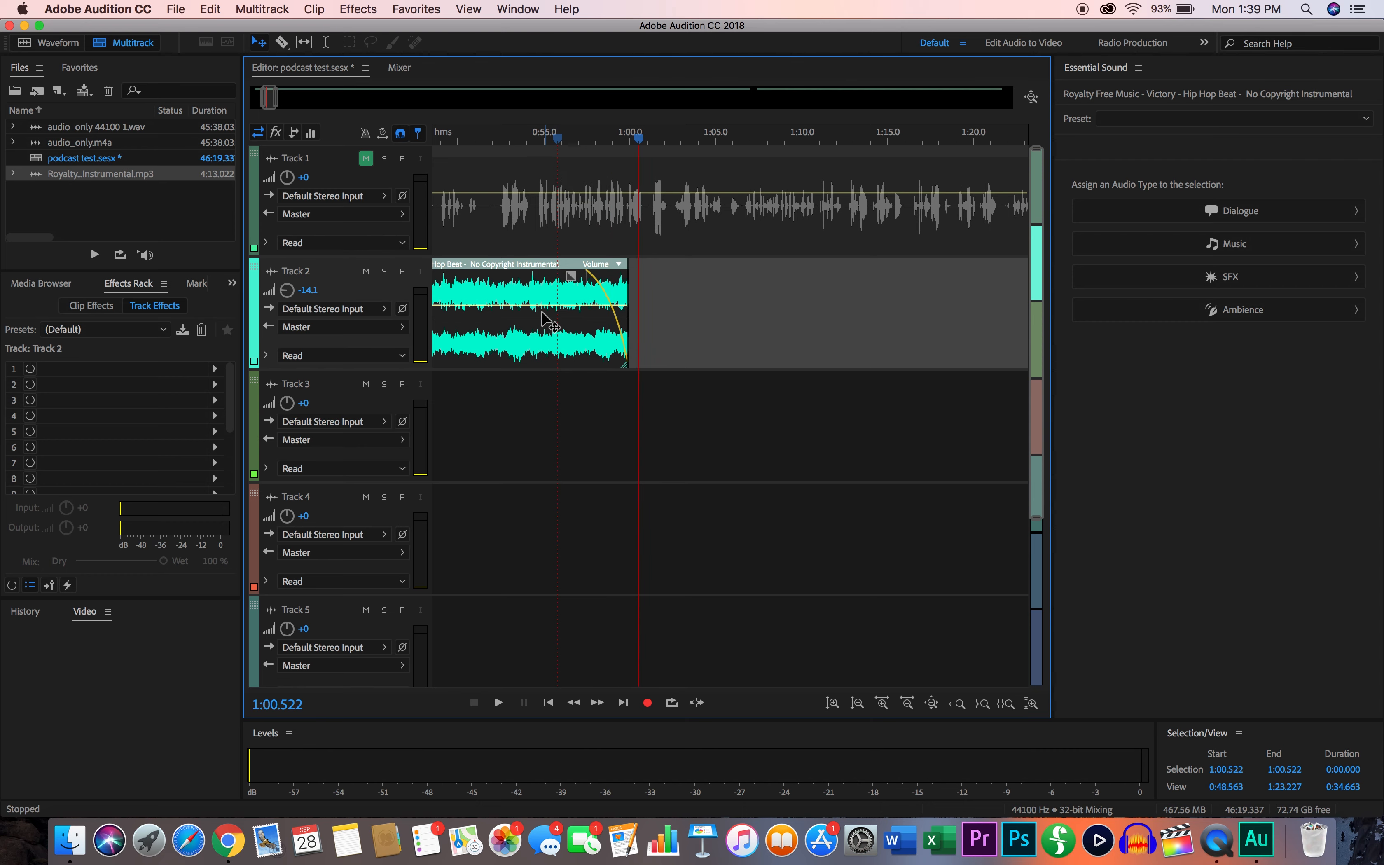
Step: Split the podcast clip on Track 1 at about 20:00 with the Razor tool
scroll(538, 433, "down", 6)
scroll(538, 433, "left", 2)
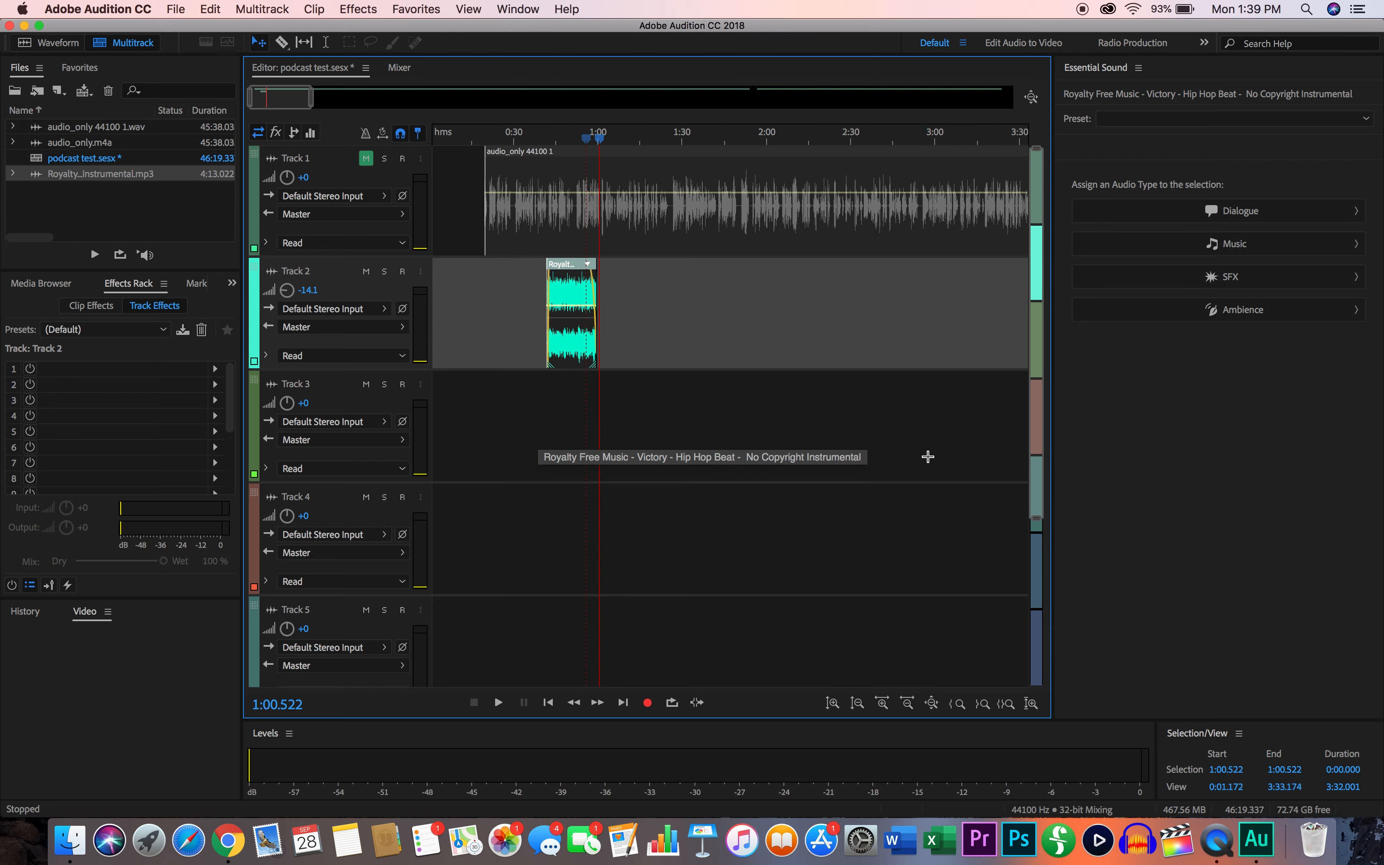
scroll(930, 464, "down", 3)
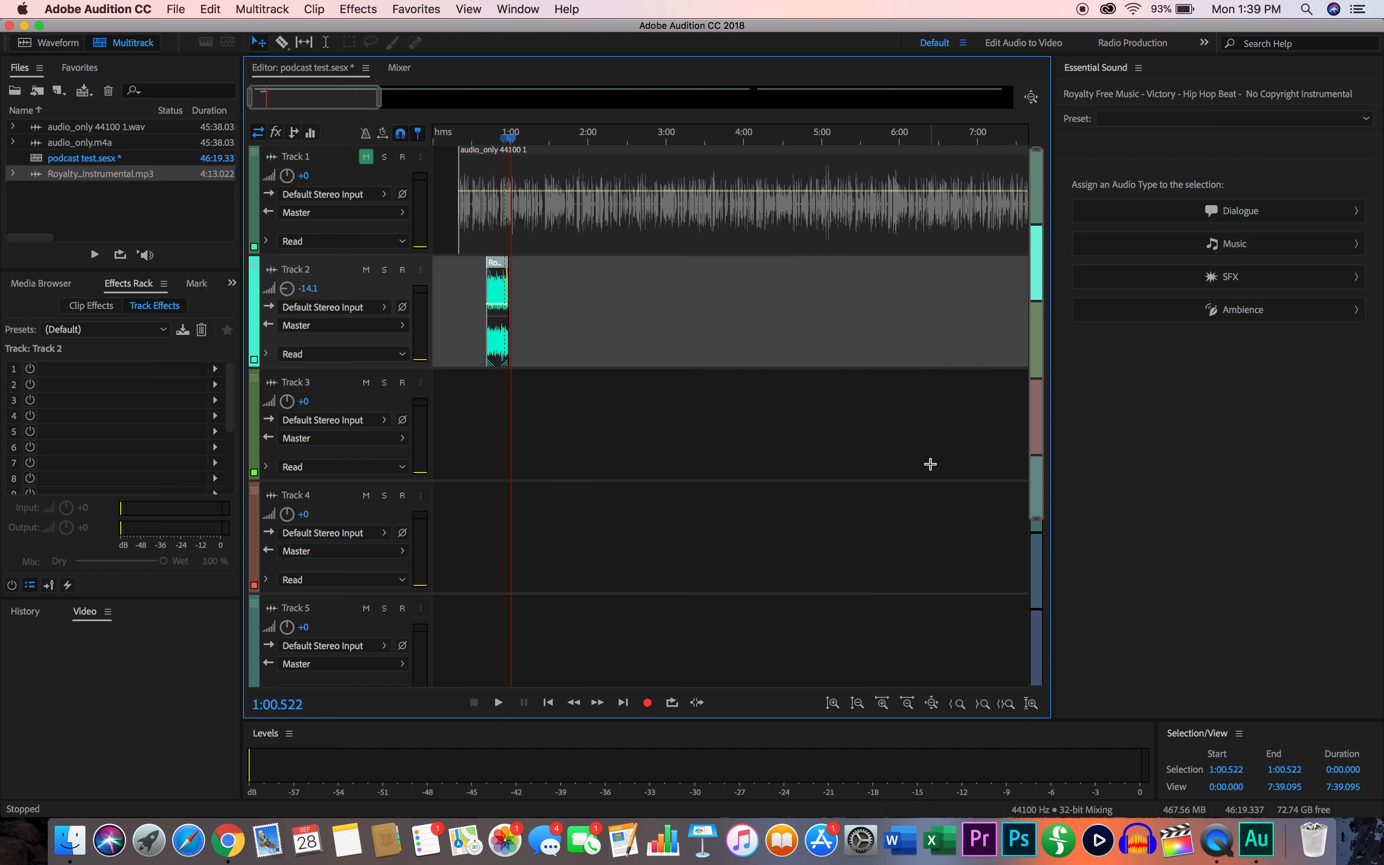
scroll(930, 464, "down", 4)
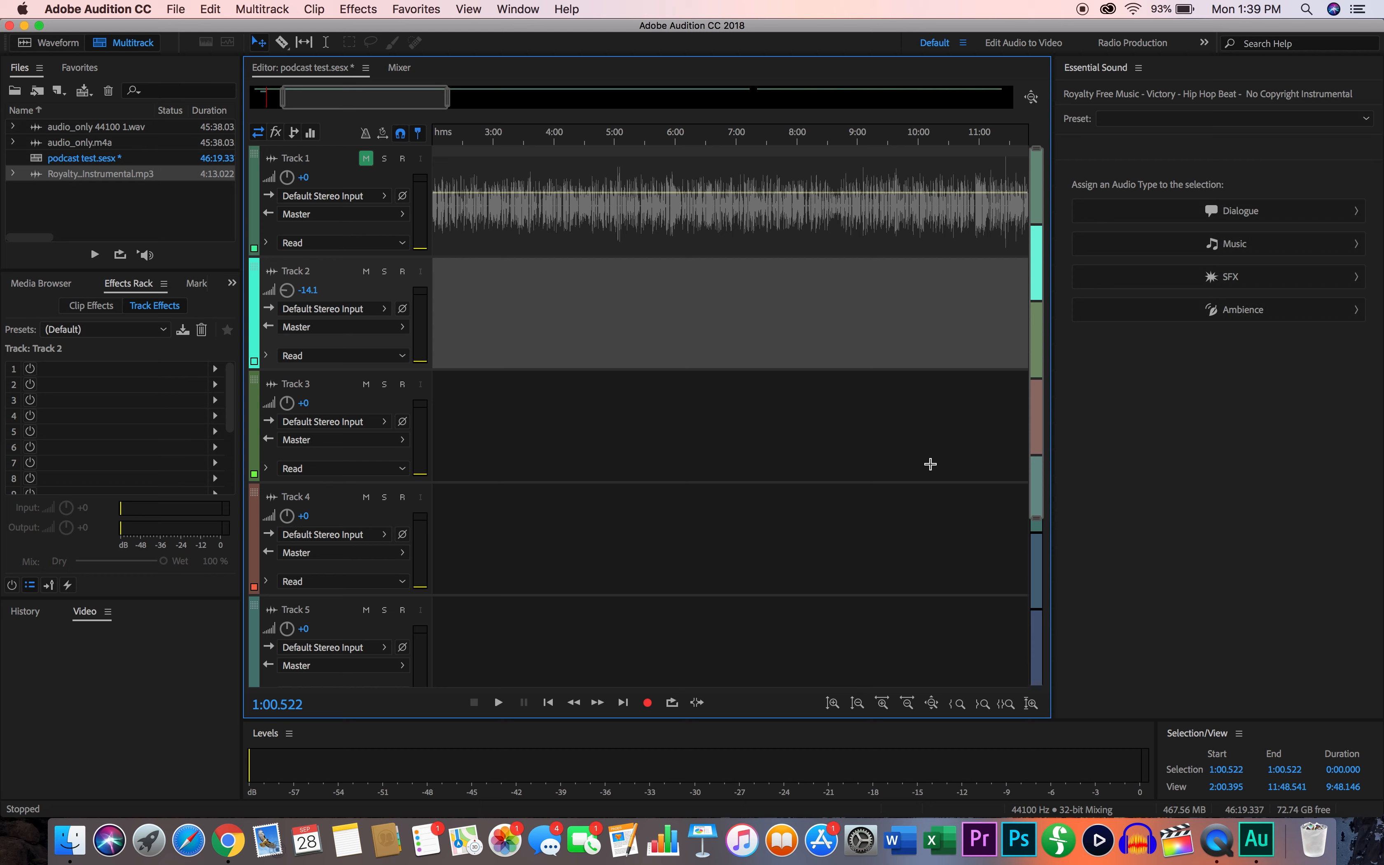
scroll(931, 464, "right", 10)
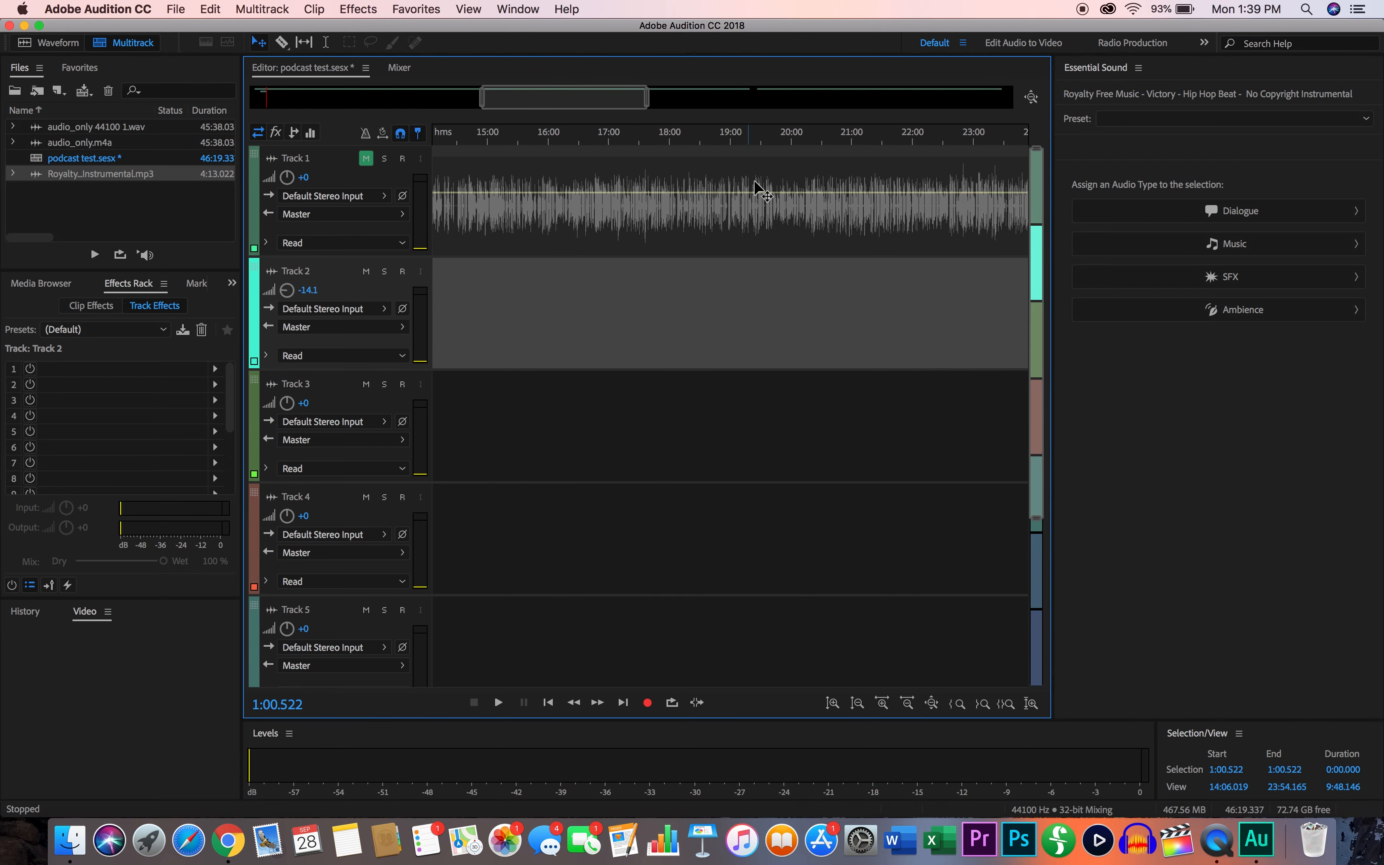
left_click(282, 43)
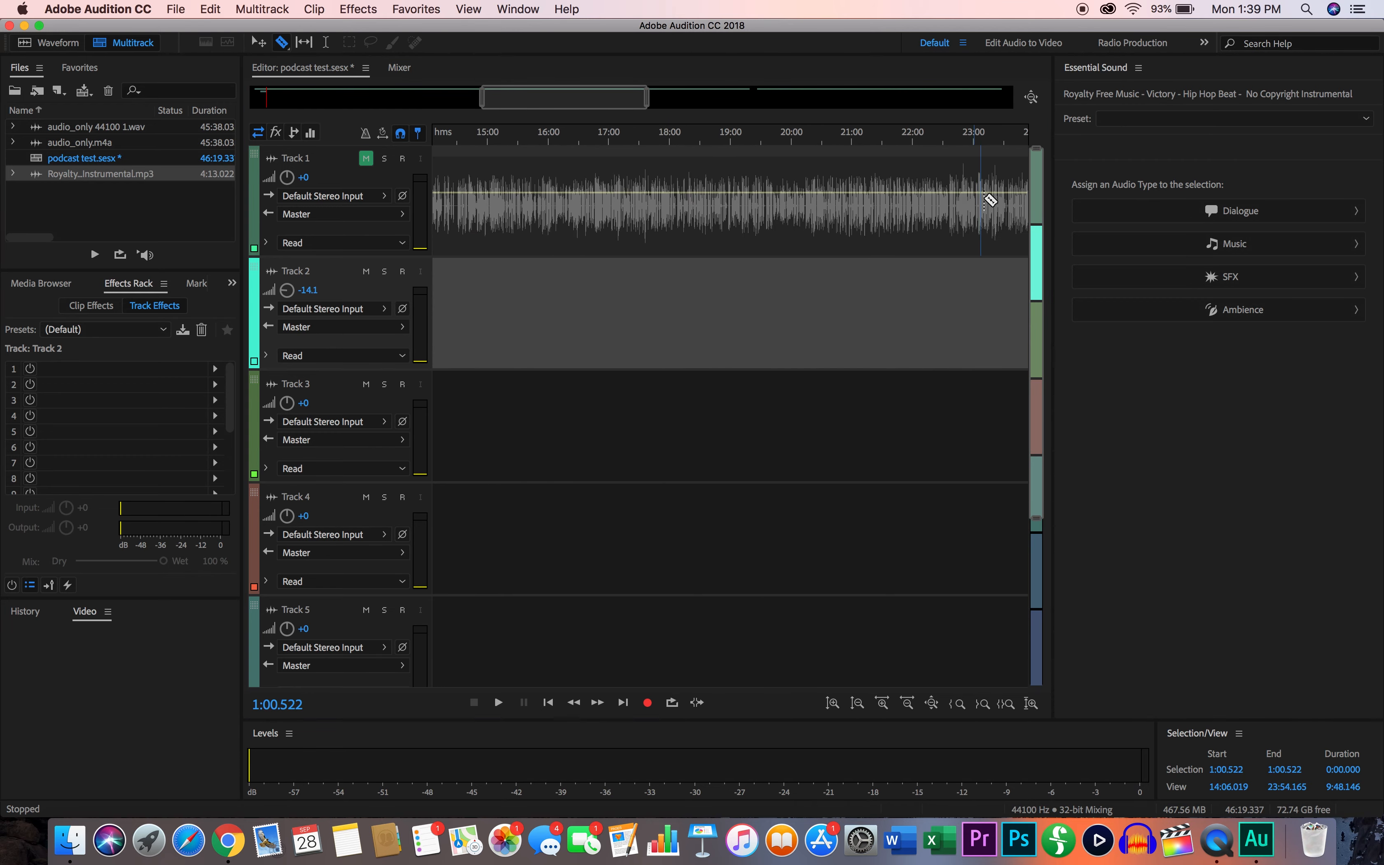
left_click(792, 178)
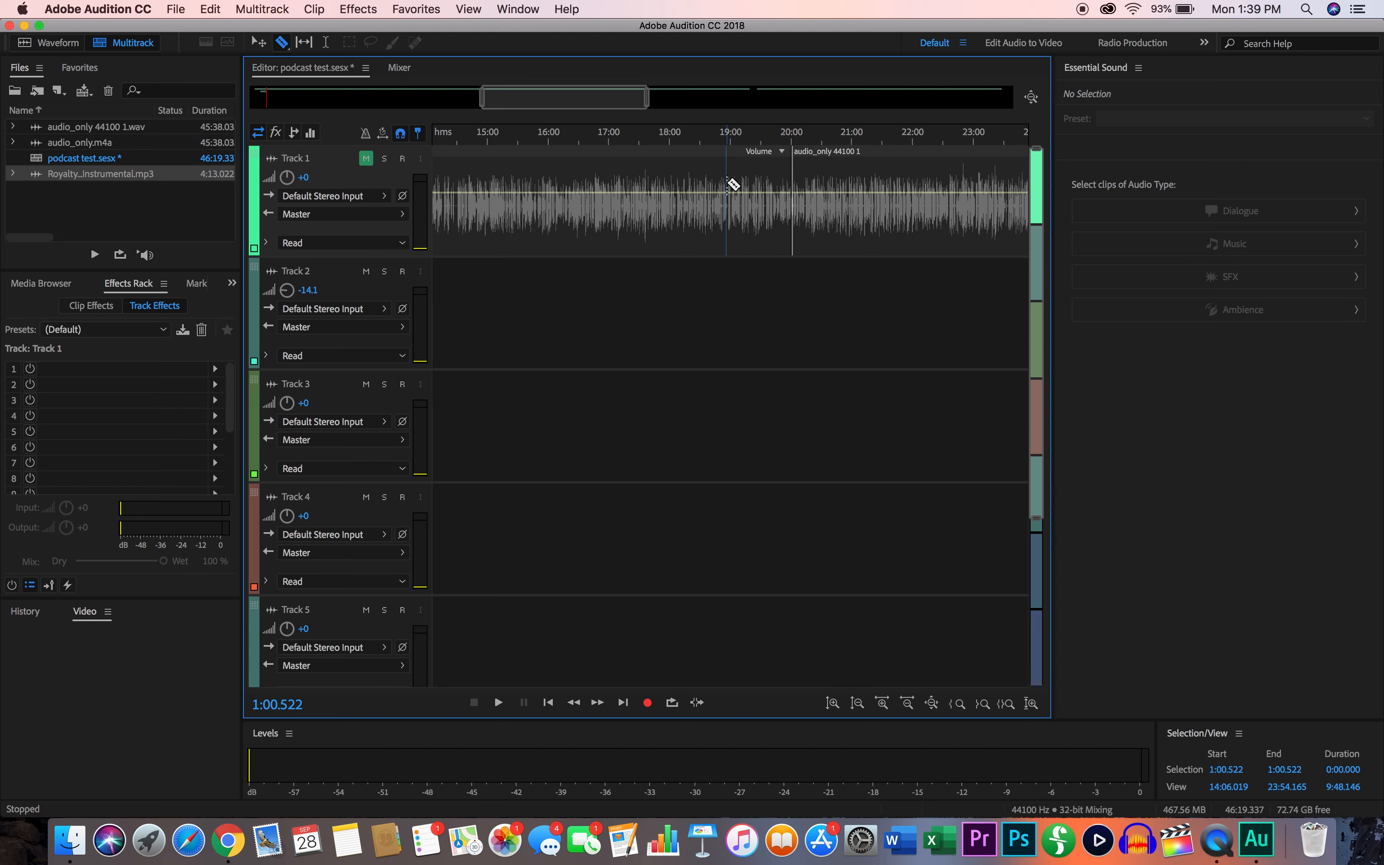
Step: Move the podcast clip that follows the 20:00 split about 30 seconds later on Track 1, leaving a gap
key("v")
left_click_drag(859, 150, 888, 149)
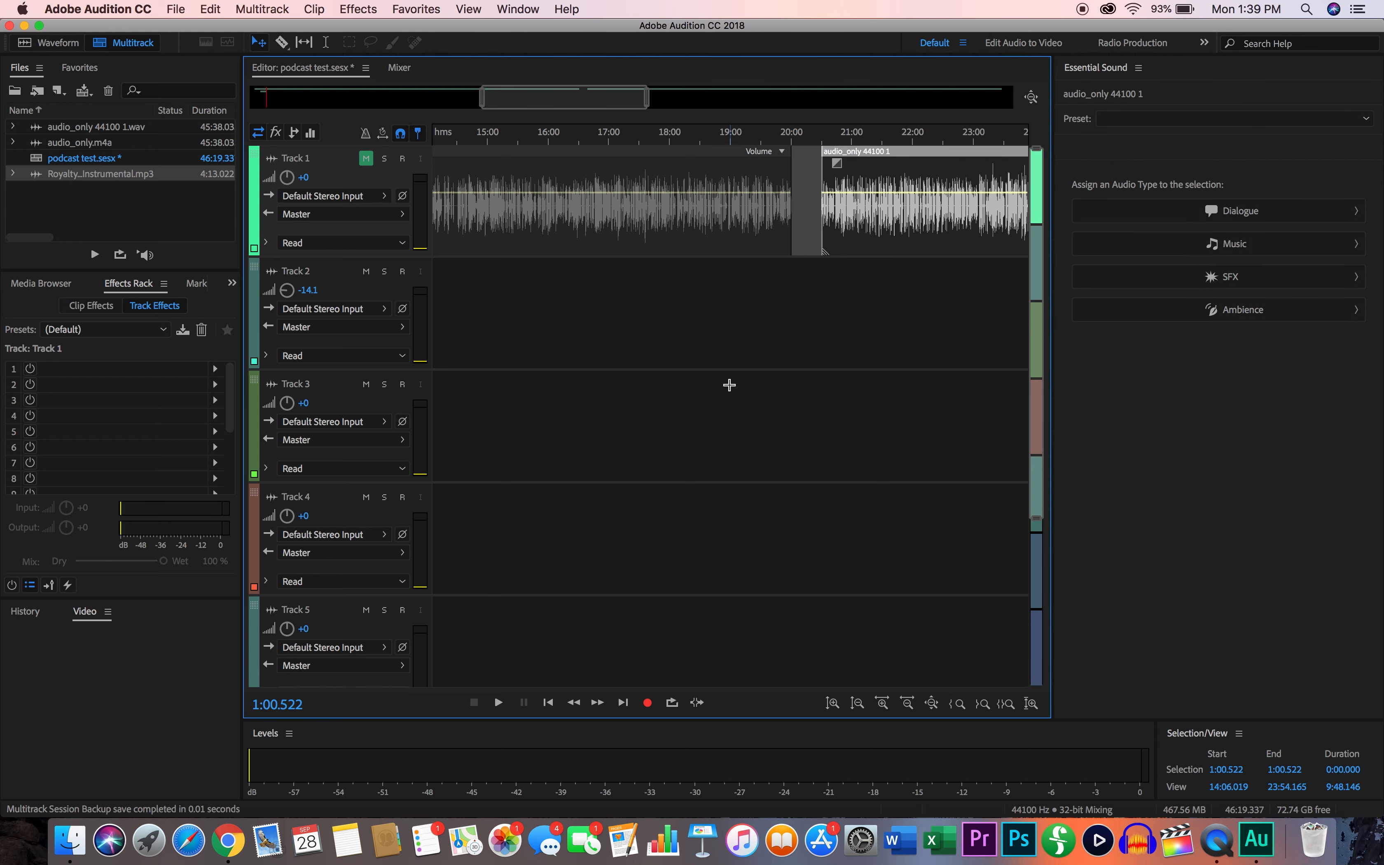
scroll(729, 384, "left", 3)
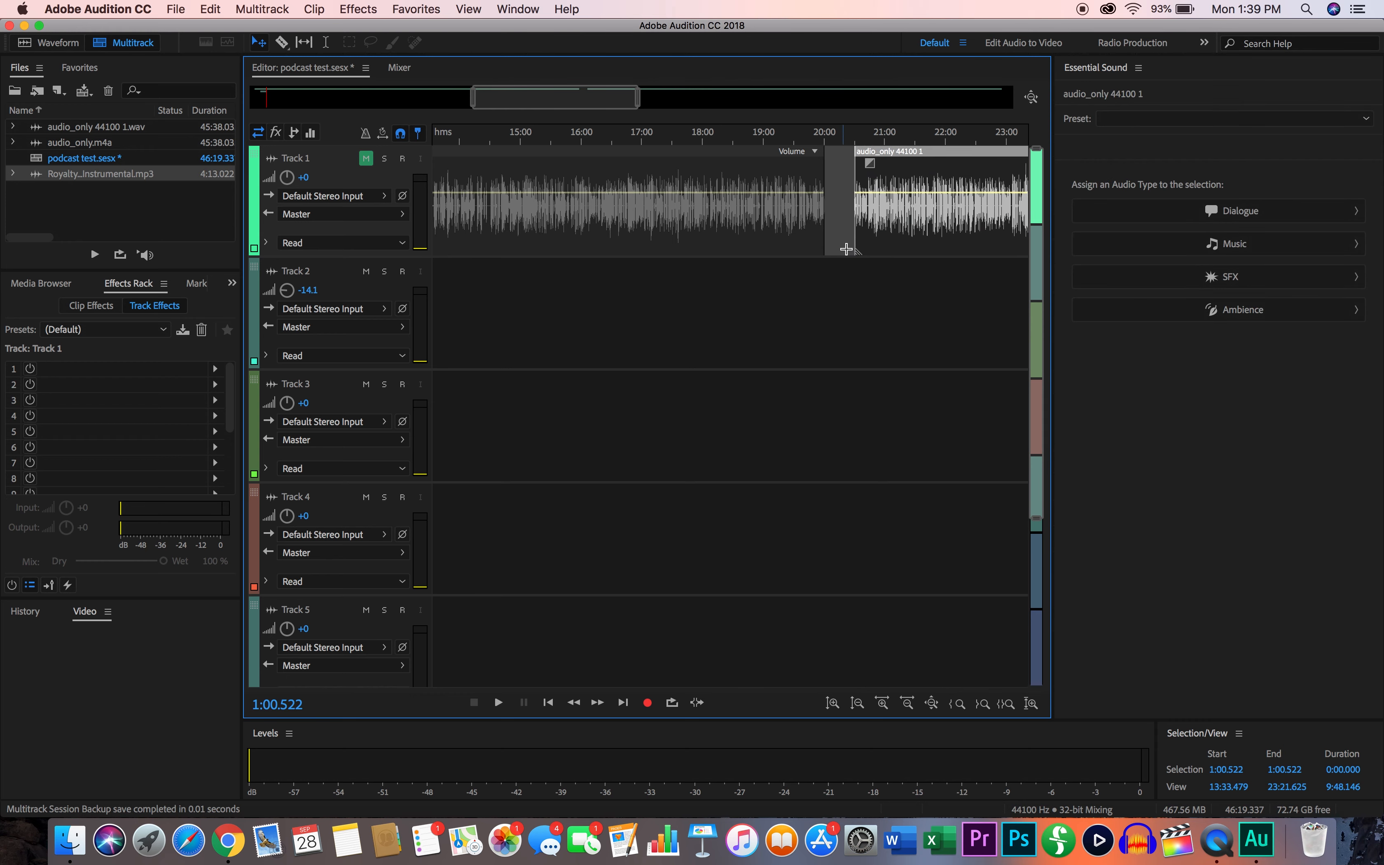
left_click(832, 309)
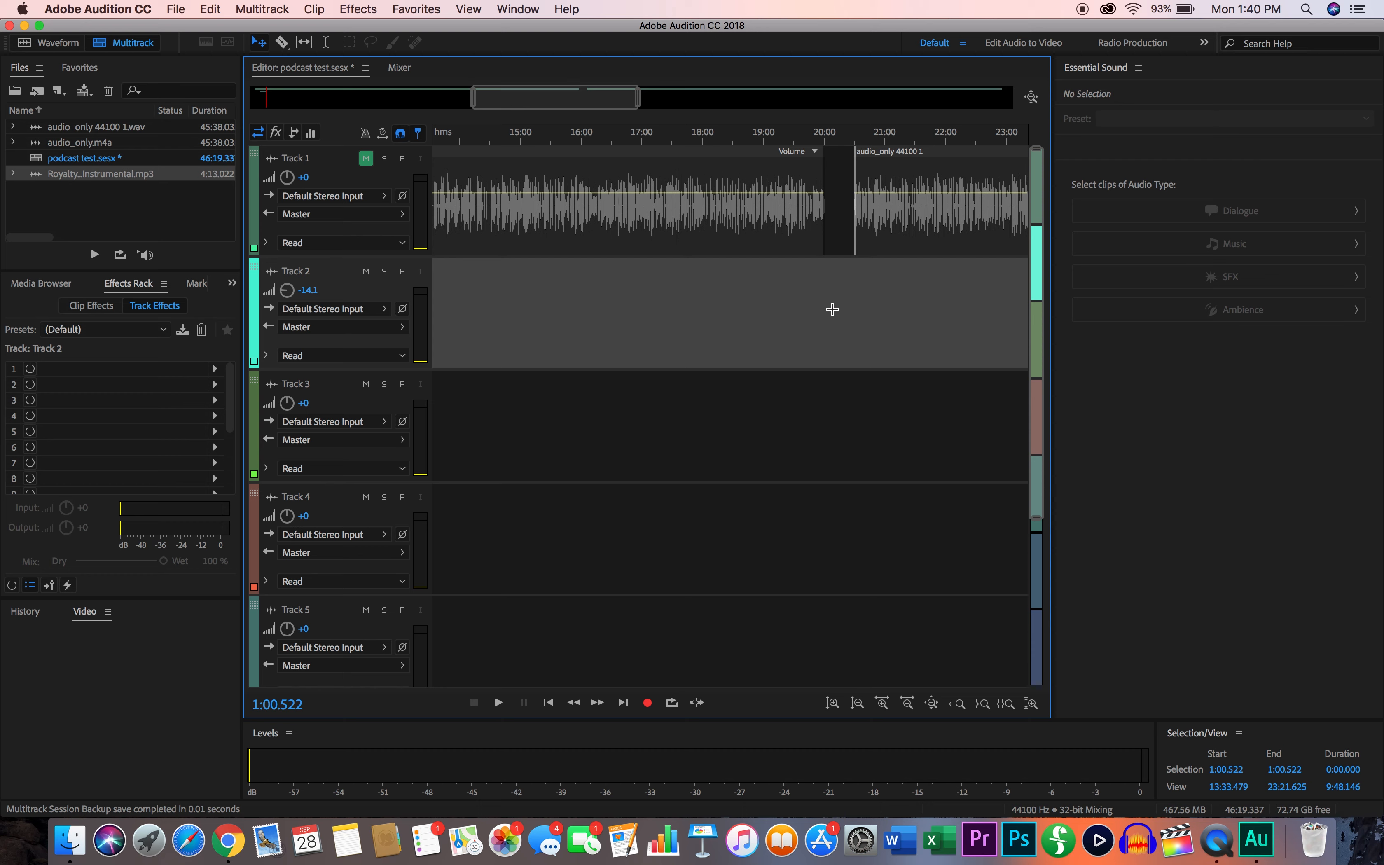
Step: Trim the start of the first podcast clip on Track 1 to line up with the start of the music clip
scroll(832, 309, "down", 10)
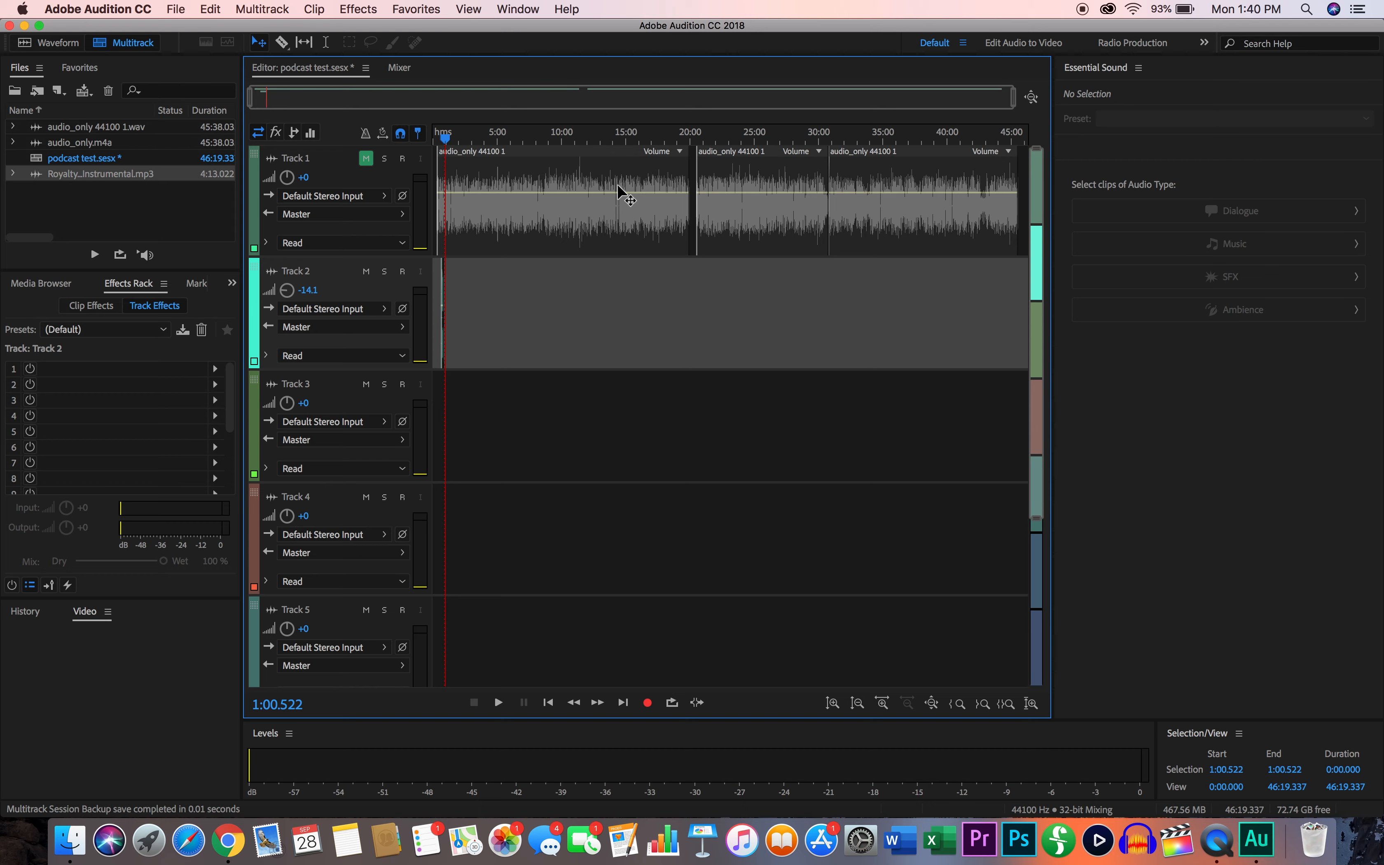
left_click(281, 43)
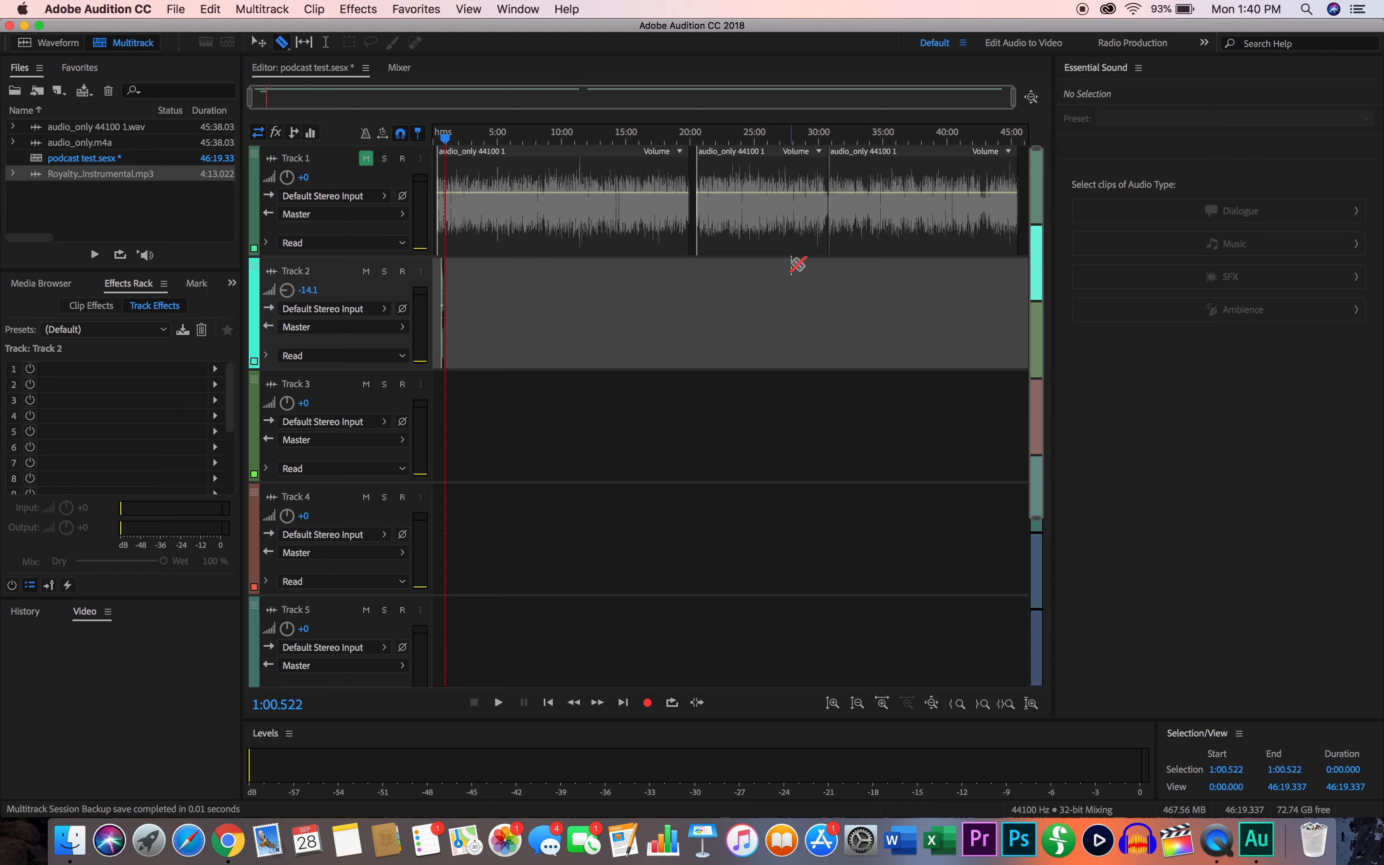
key("v")
left_click(445, 180)
left_click_drag(445, 179, 442, 223)
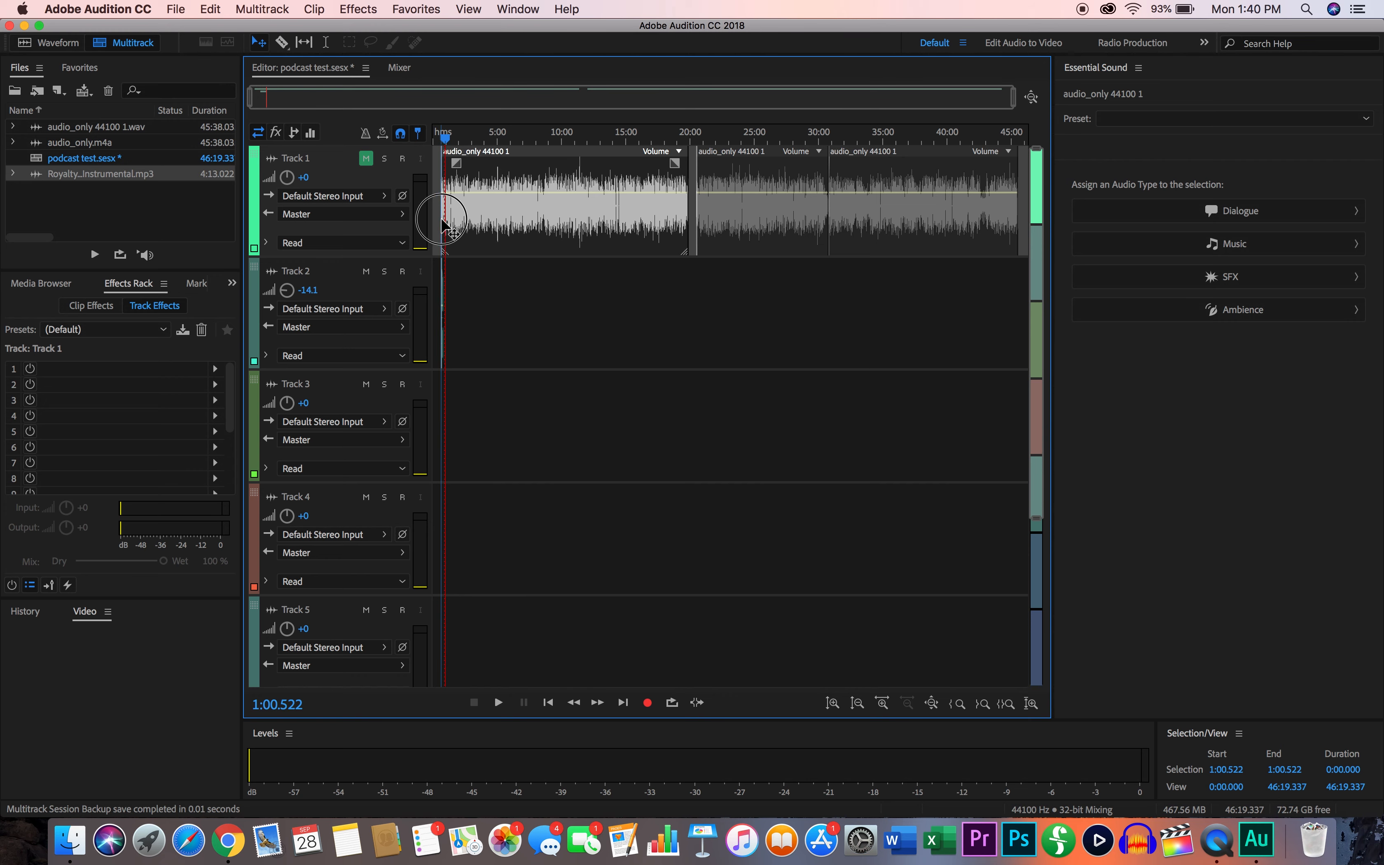
Step: Ripple delete the gap at 20:00 between the first two podcast clips on Track 1
scroll(701, 207, "up", 2)
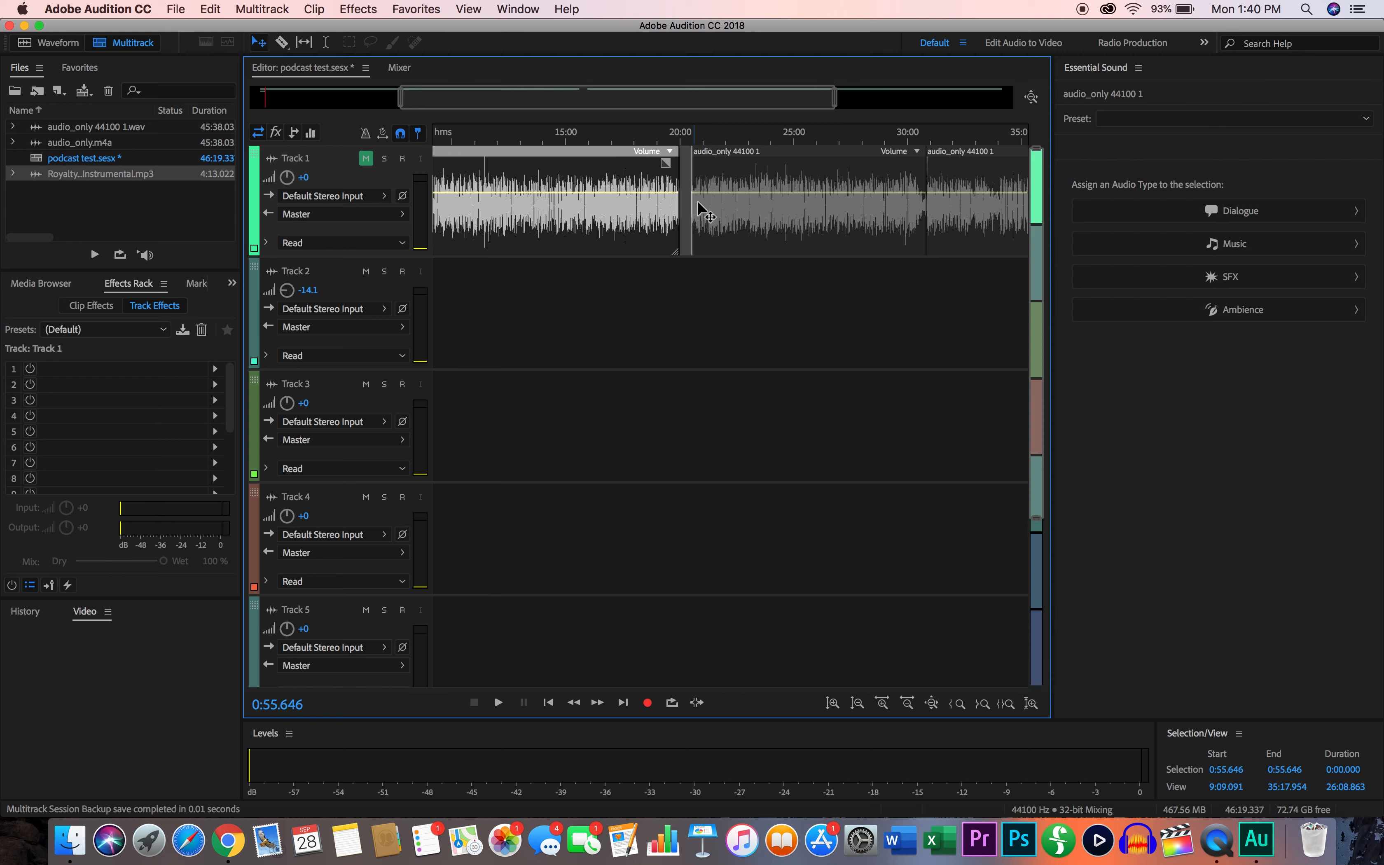
right_click(685, 183)
mouse_move(734, 213)
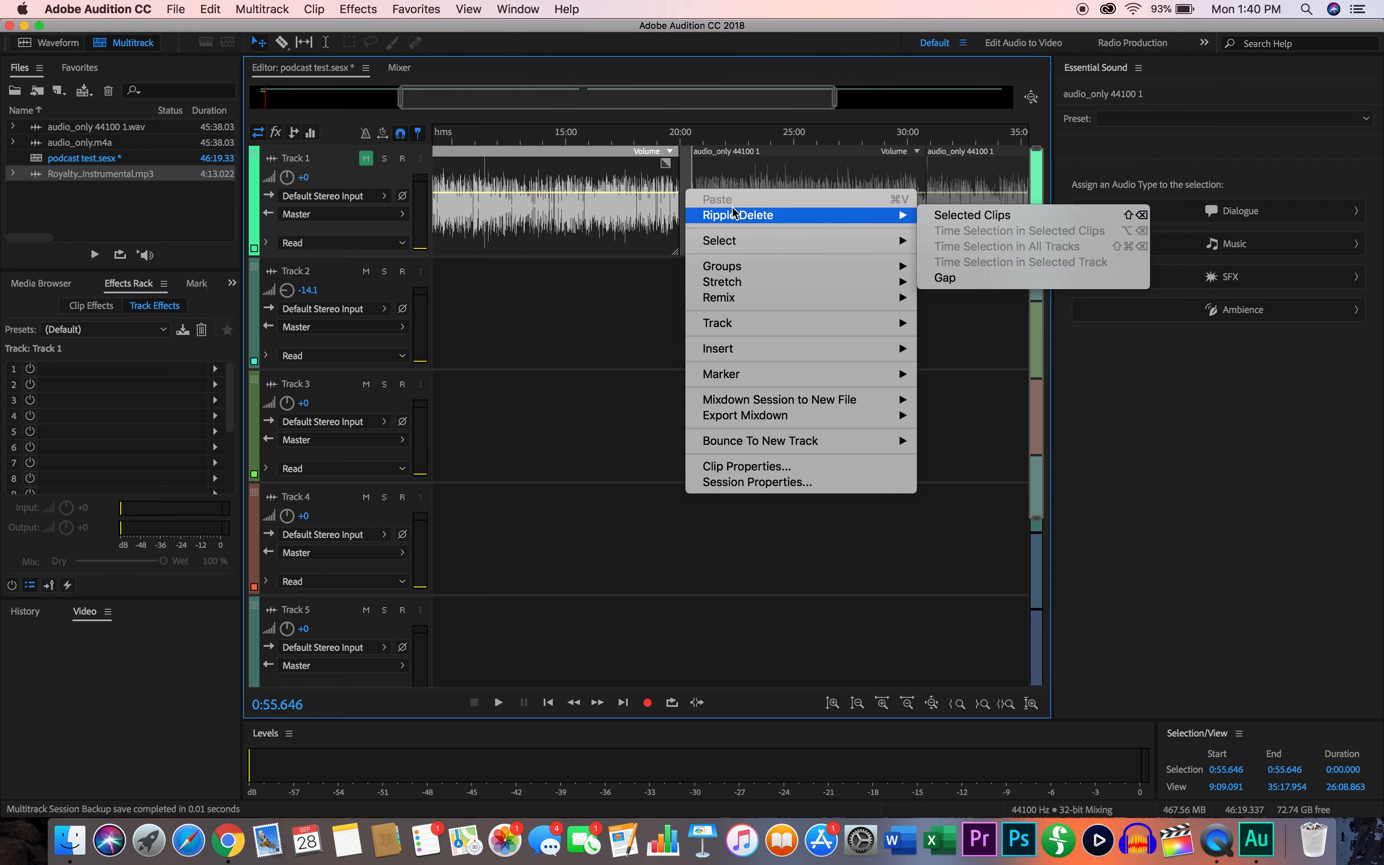
left_click(1019, 281)
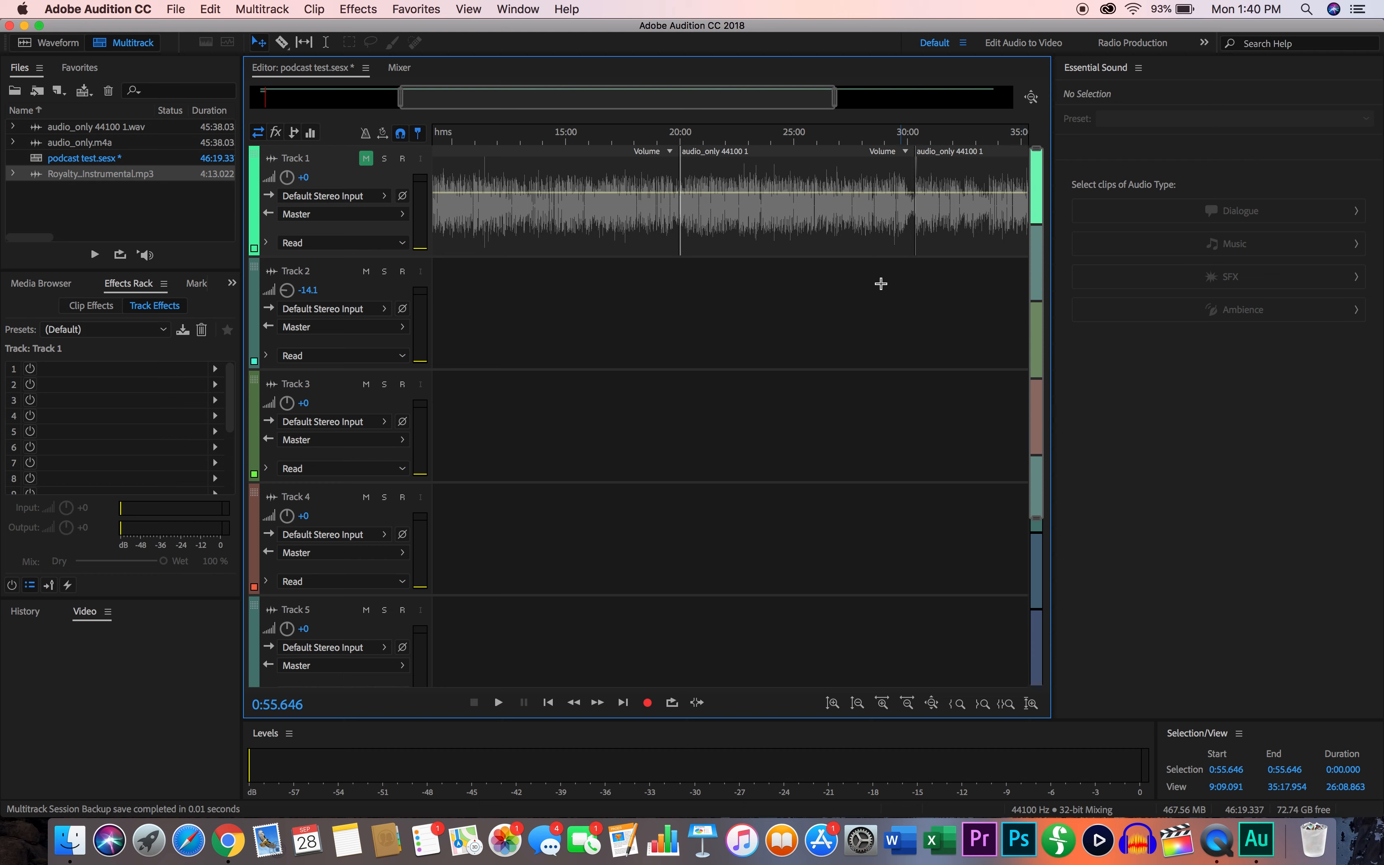
Step: Open the multitrack mixdown export settings for the entire session
key("backslash")
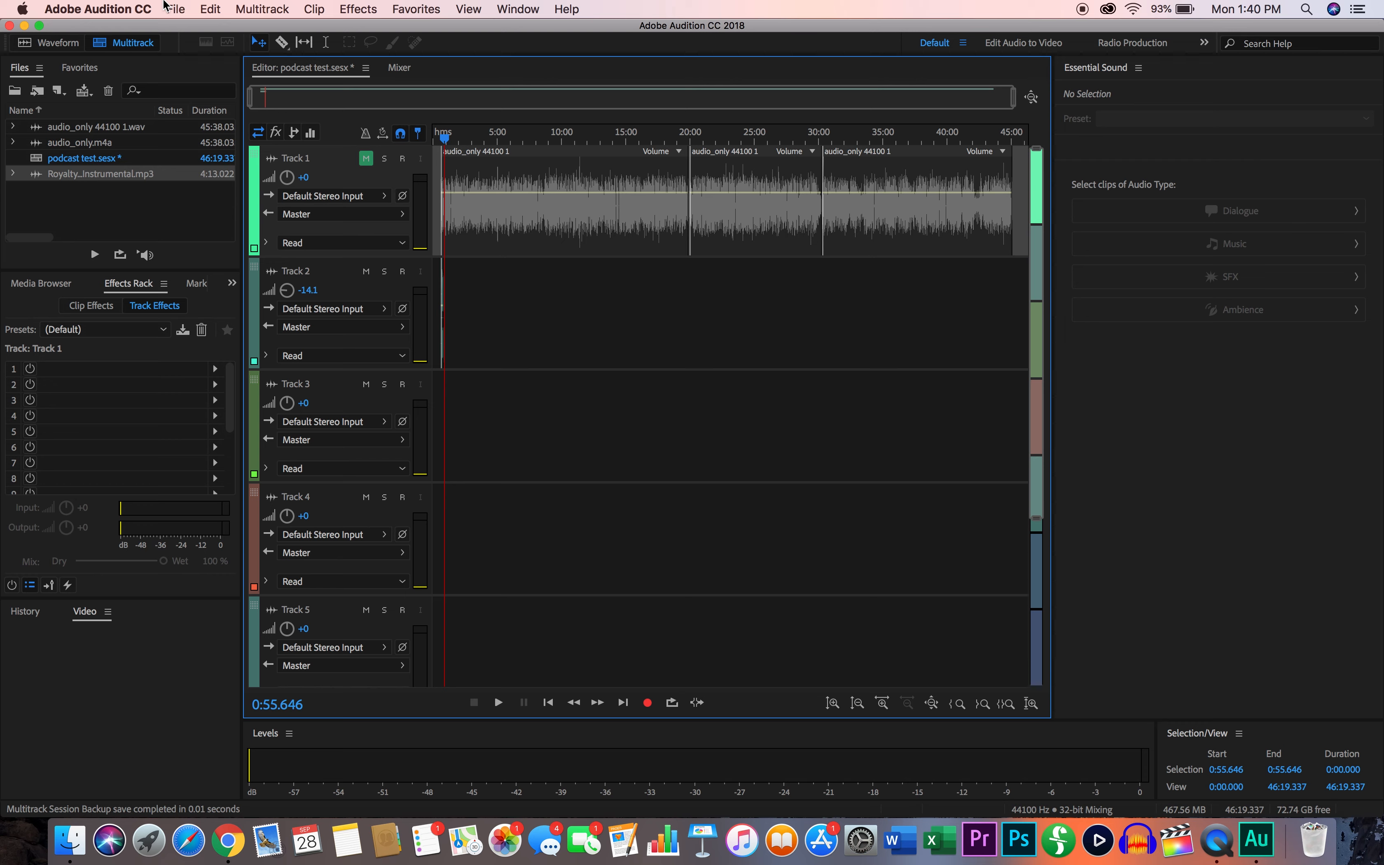
left_click(175, 9)
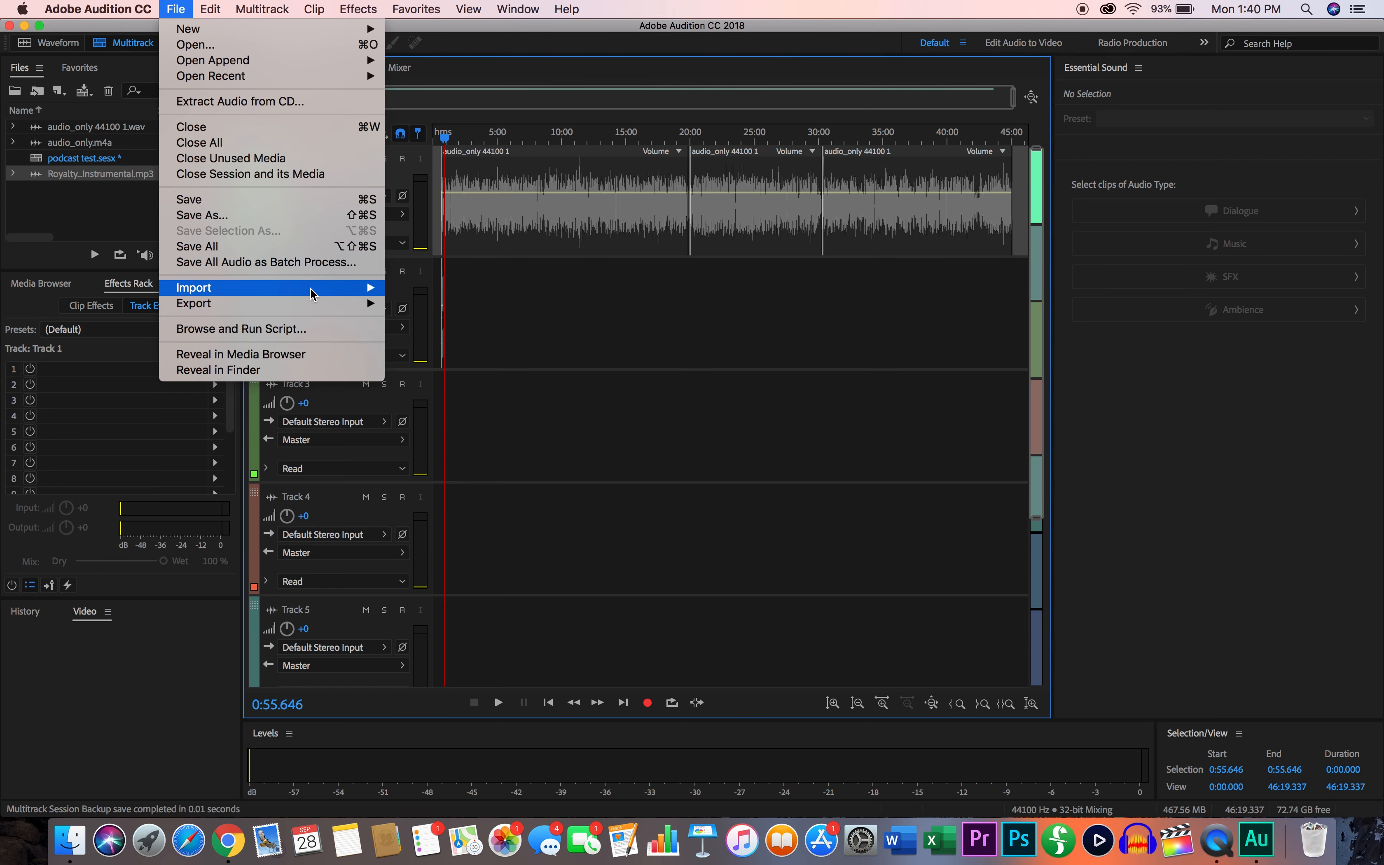
mouse_move(323, 306)
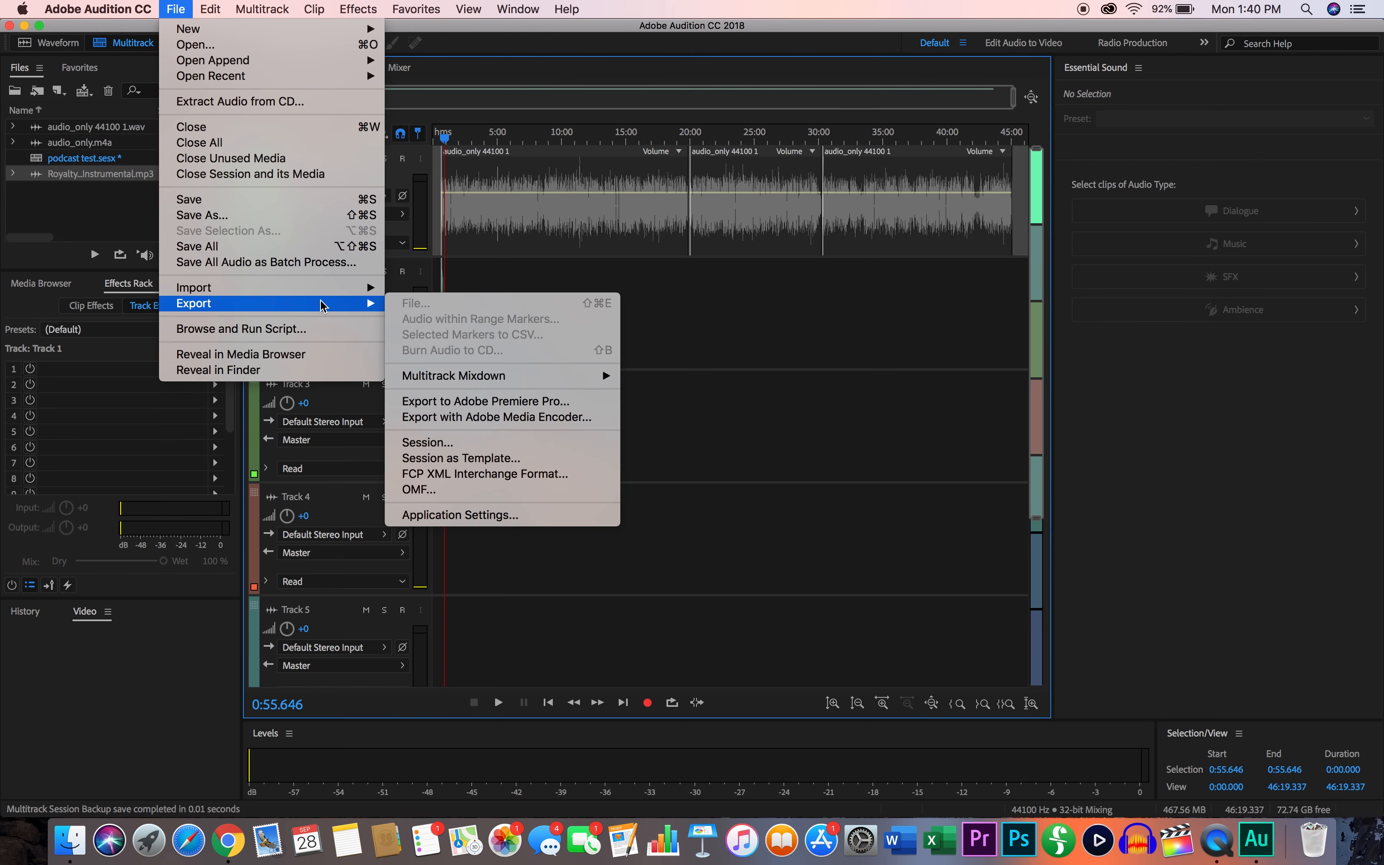
mouse_move(464, 382)
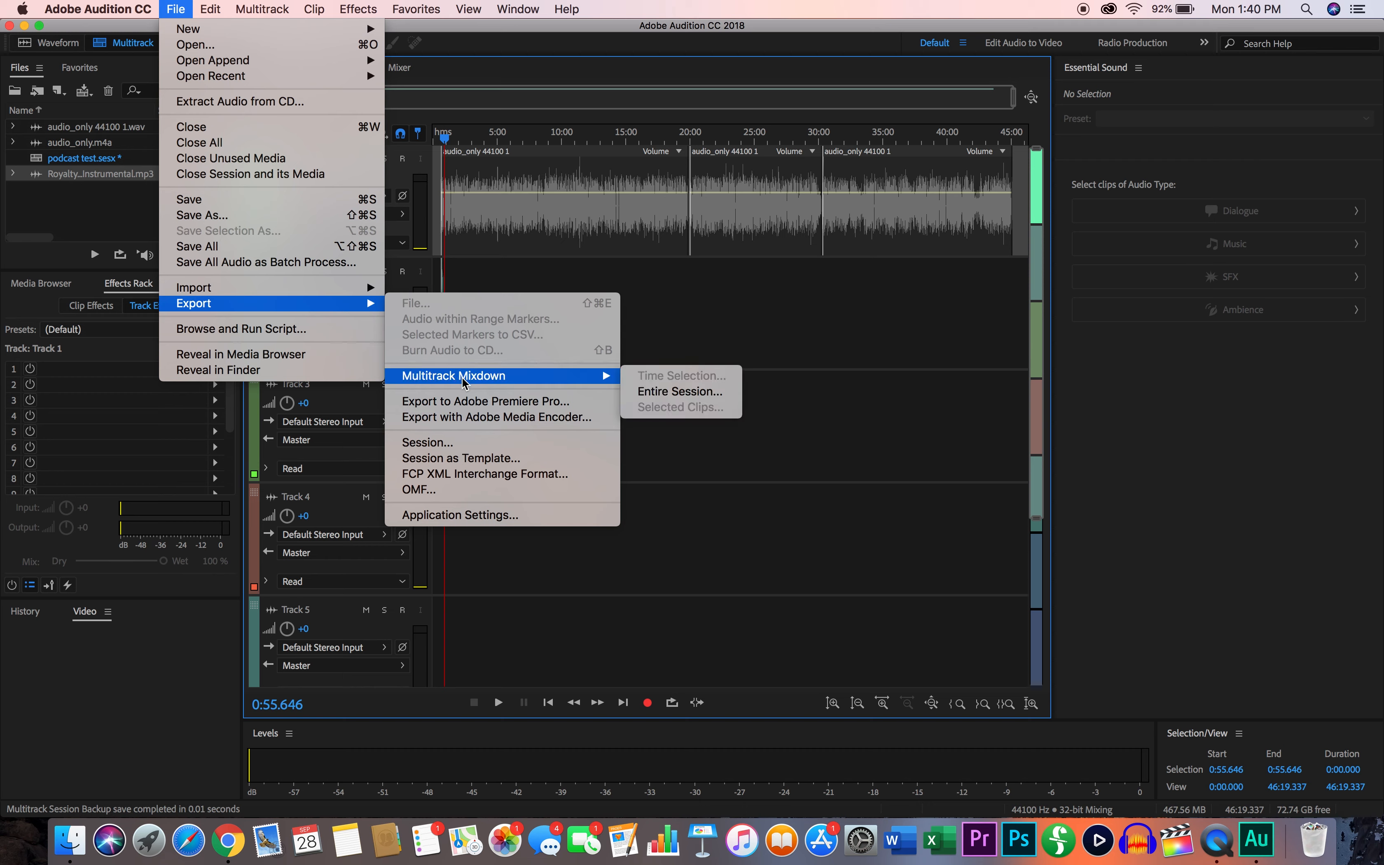
left_click(712, 395)
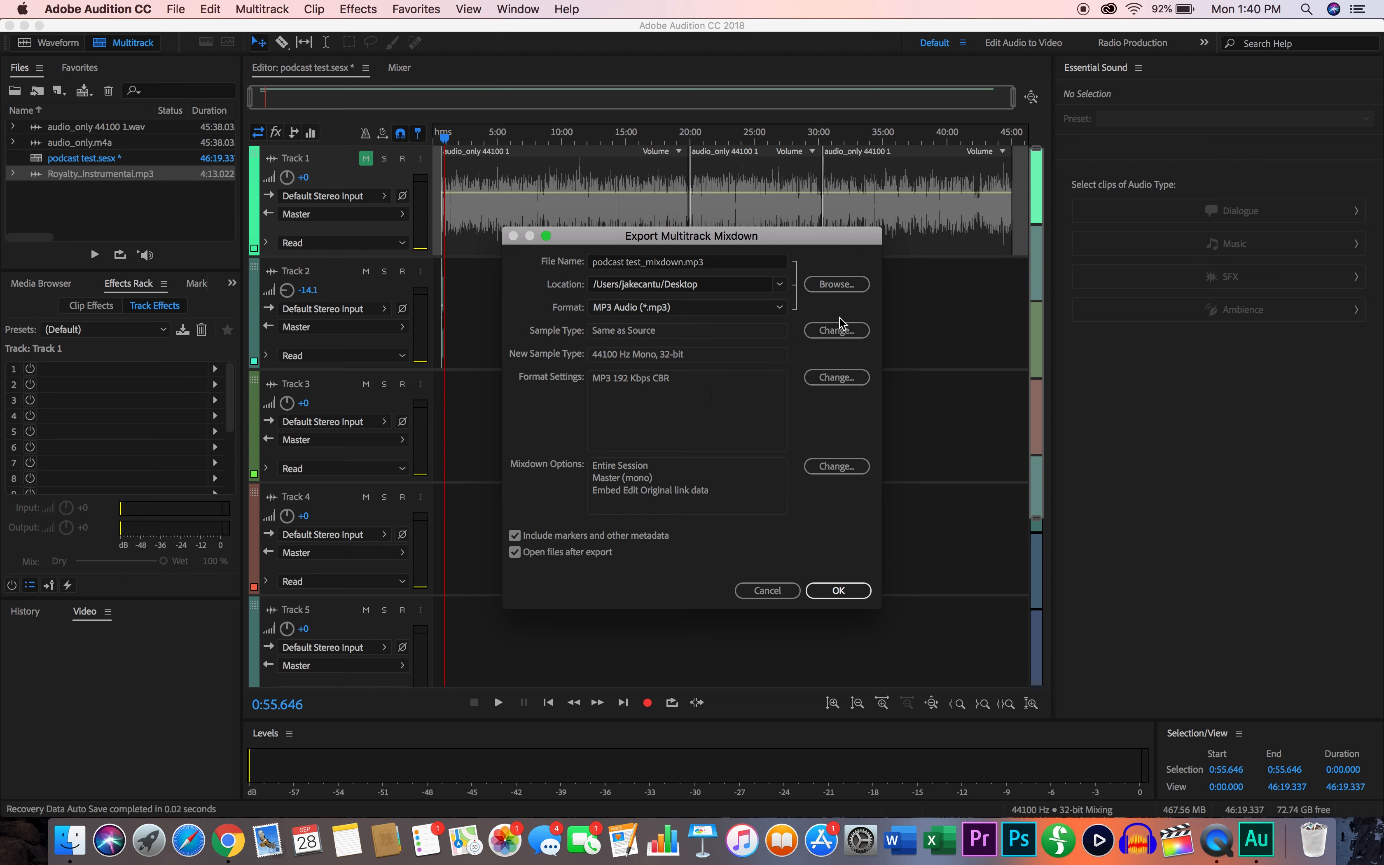
Step: Export the mixdown as podcast test_mixdown.mp3 to the Desktop in MP3 Audio format
left_click(832, 284)
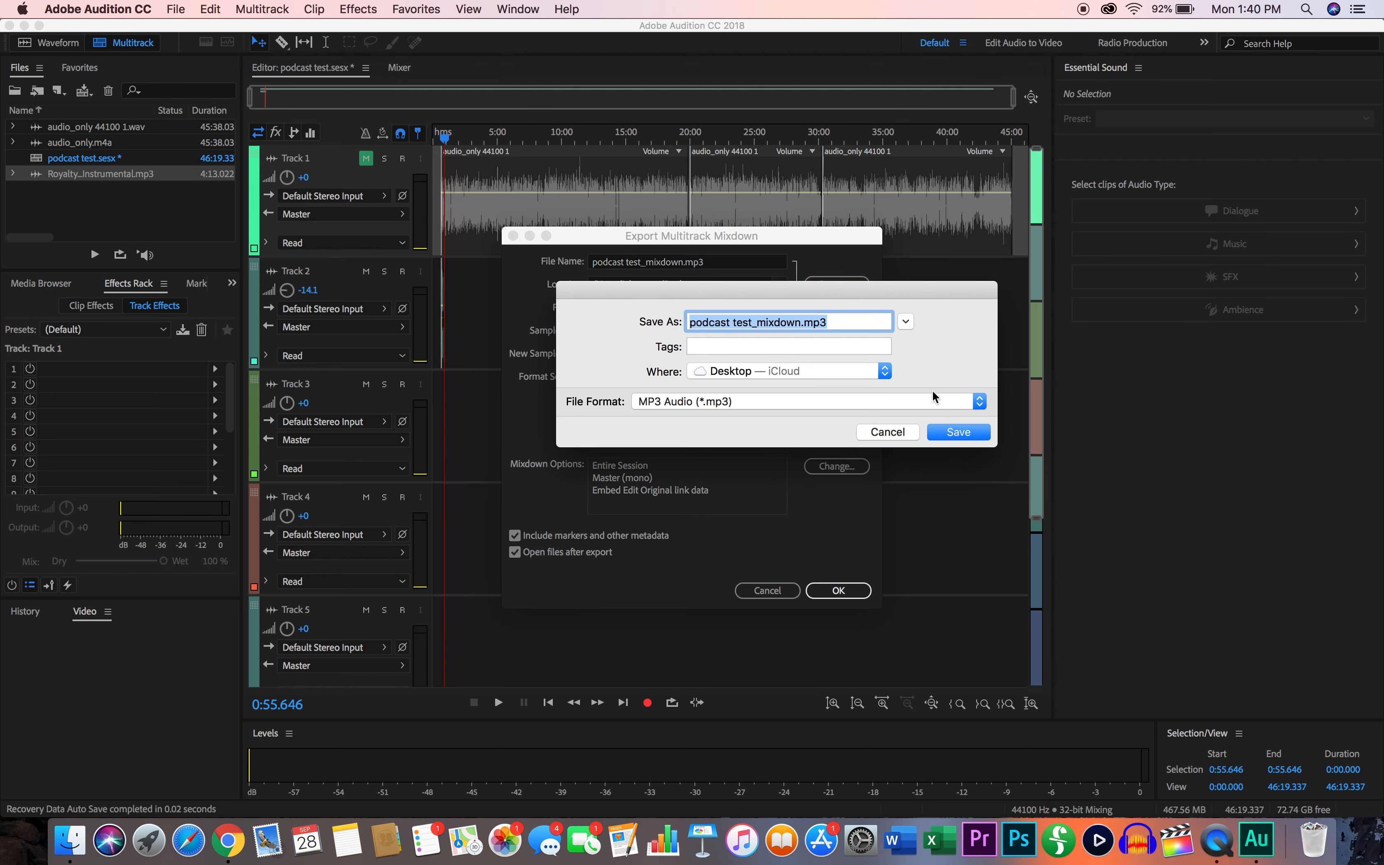
left_click(894, 431)
left_click(736, 261)
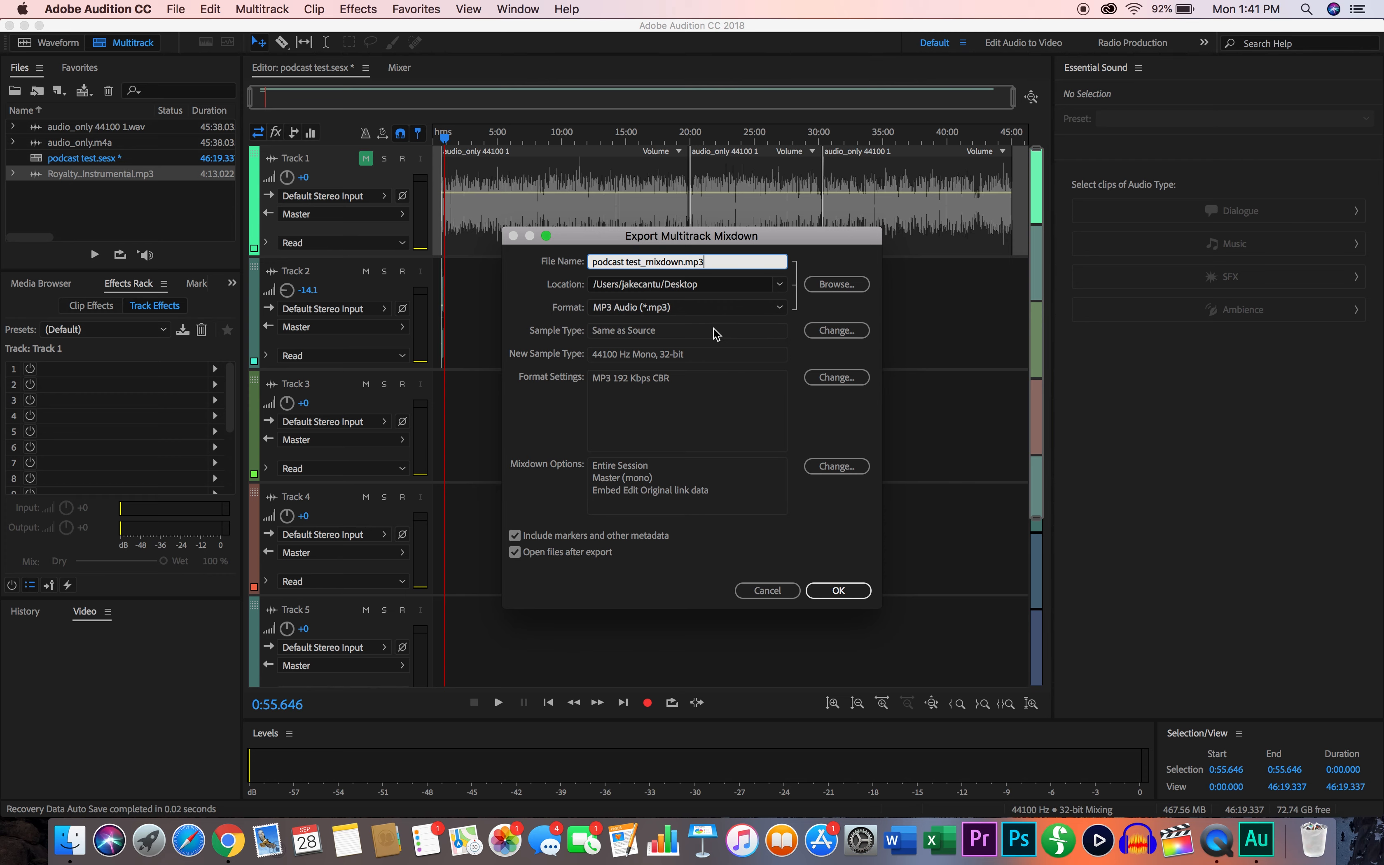
left_click(624, 308)
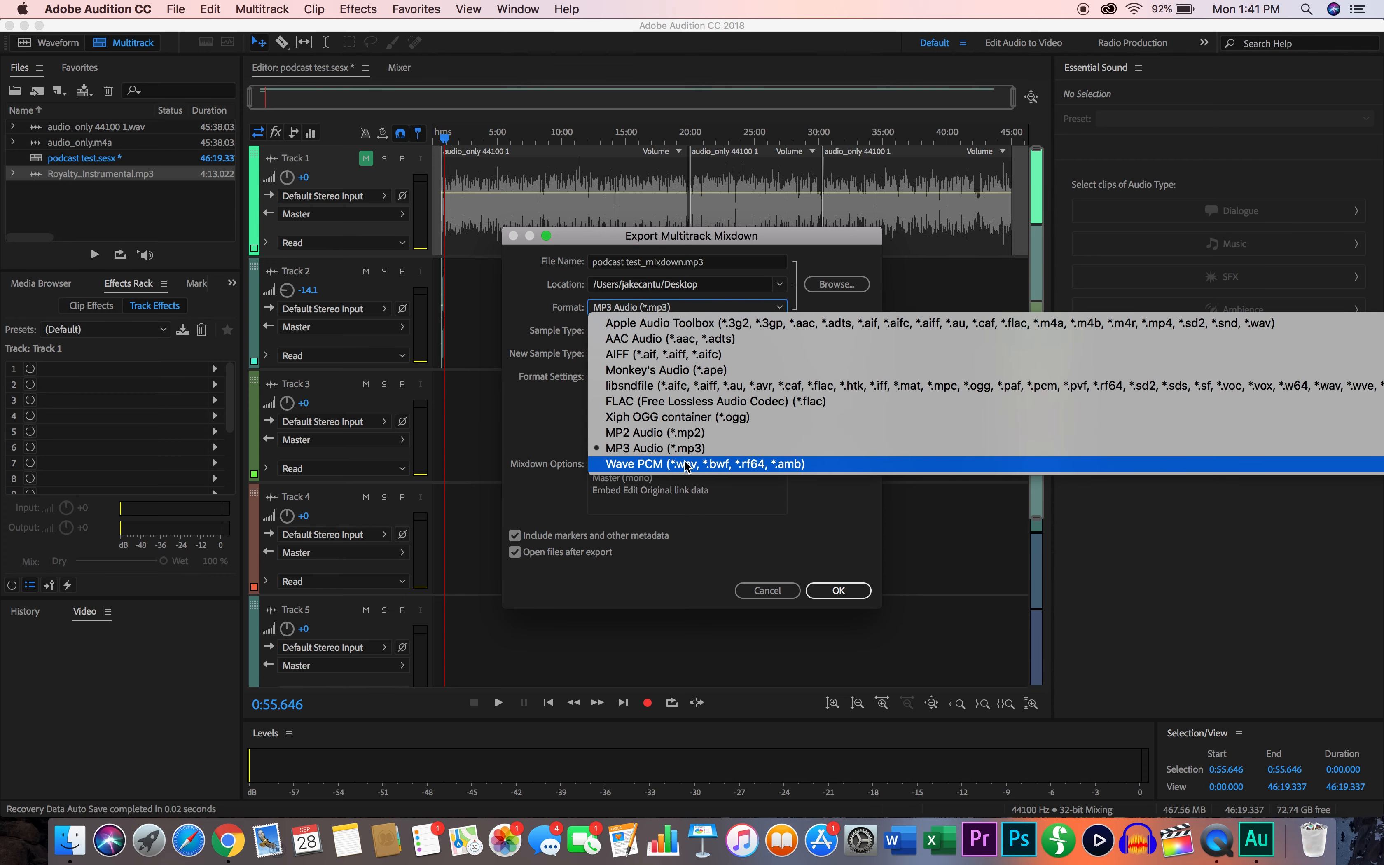
left_click(680, 448)
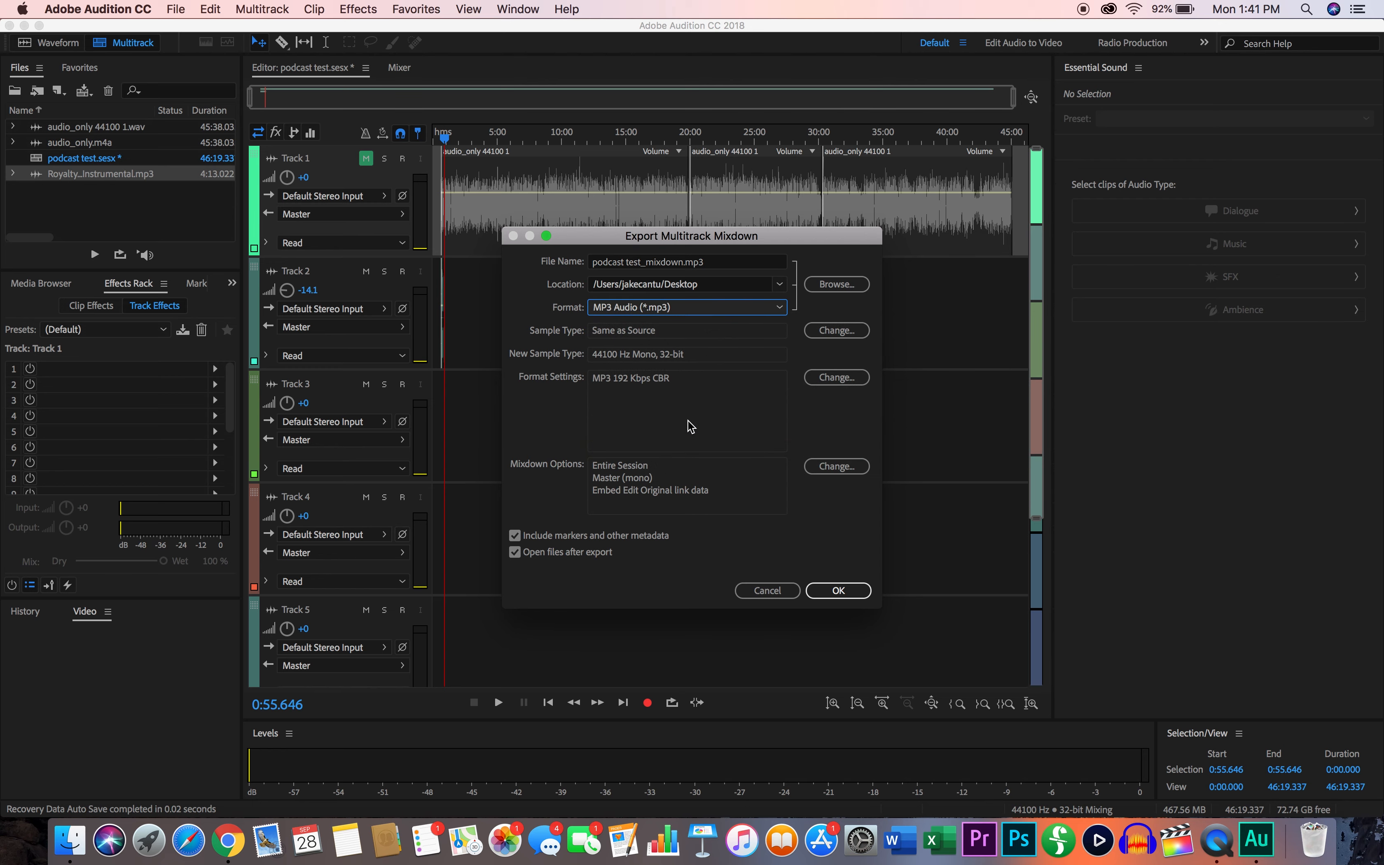
left_click(844, 594)
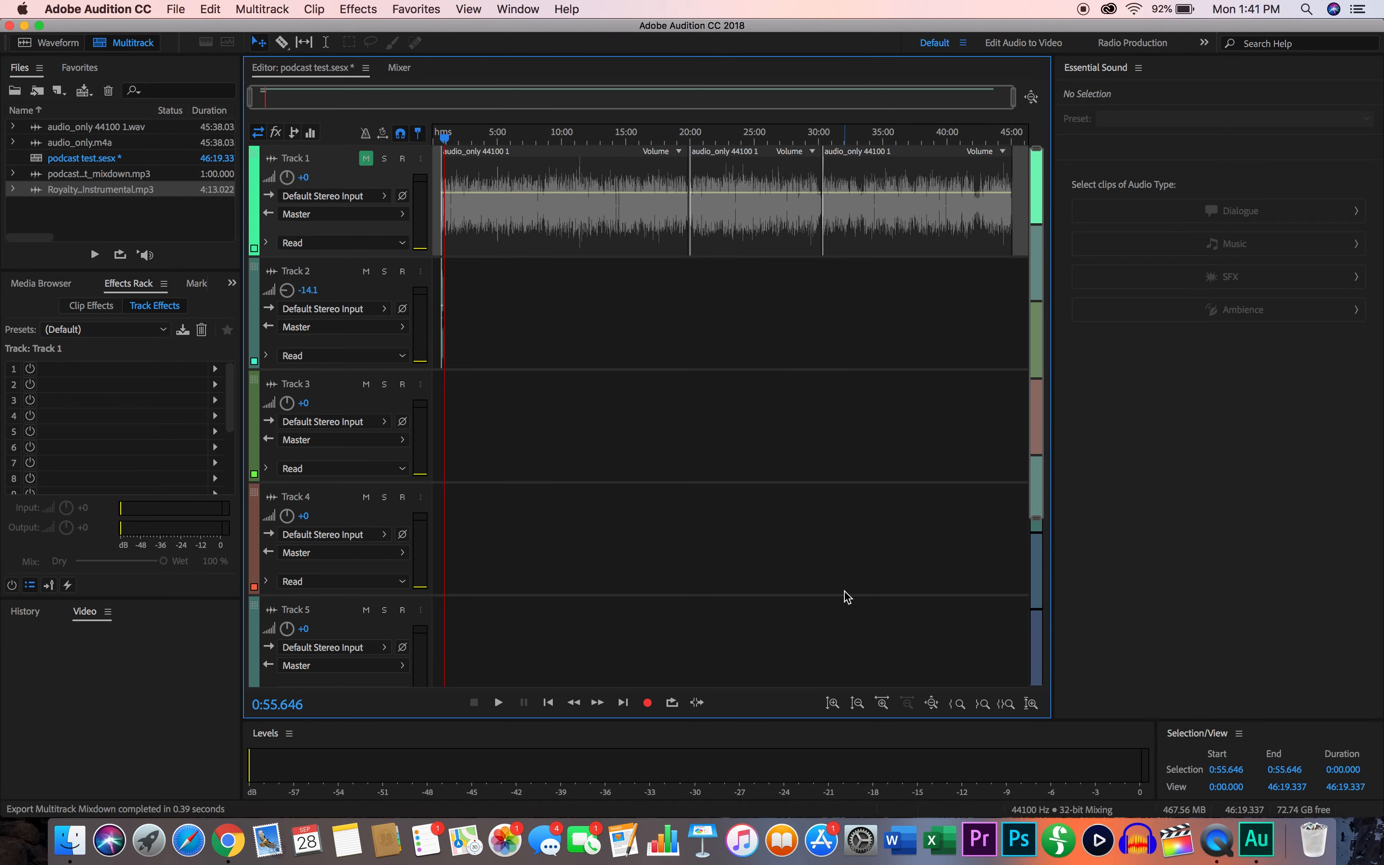
Step: Minimise Audition to move podcast test_mixdown.mp3 beside the podcast test folder on the desktop, and restore the Audition window
left_click(24, 25)
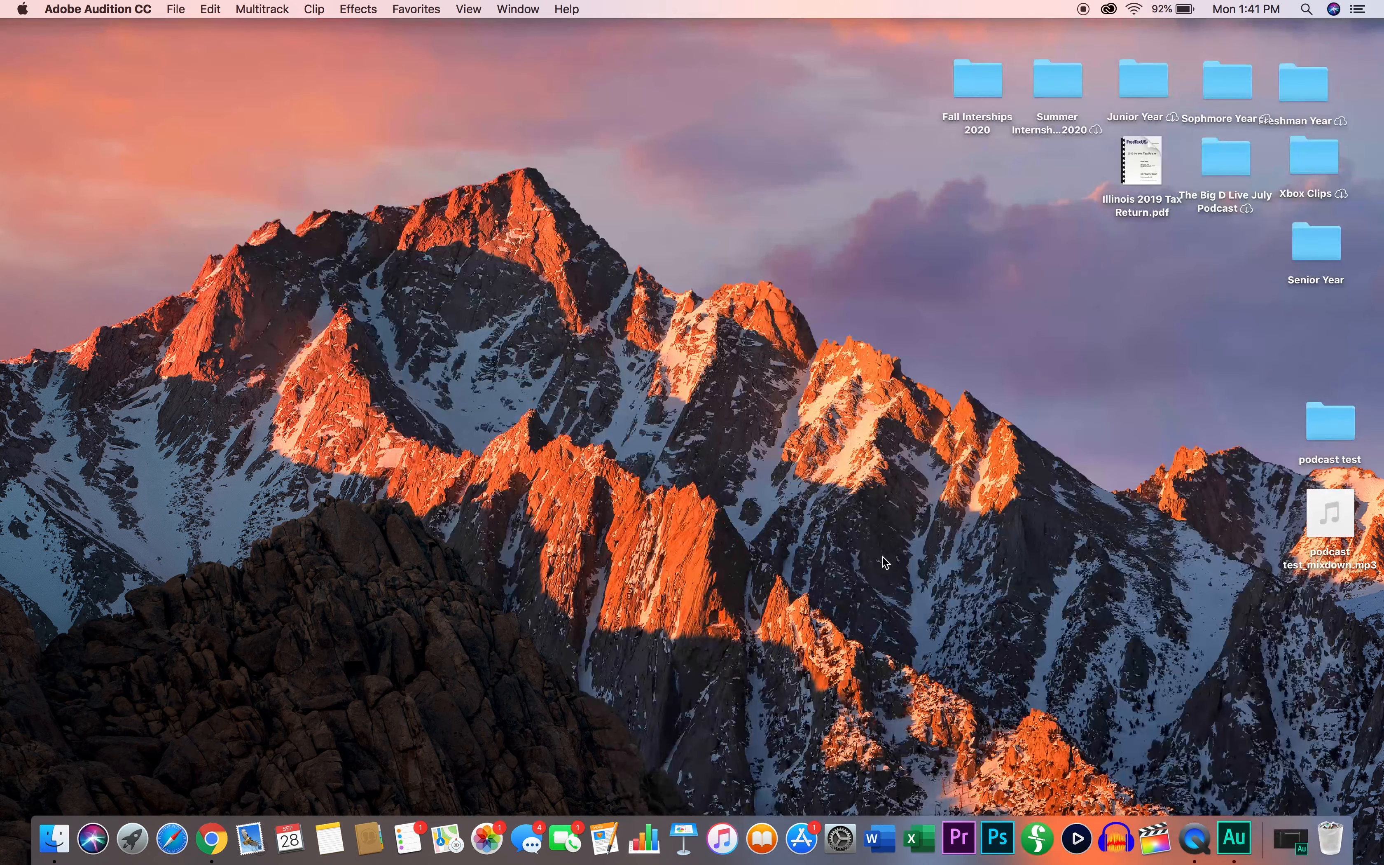
left_click_drag(1318, 523, 796, 467)
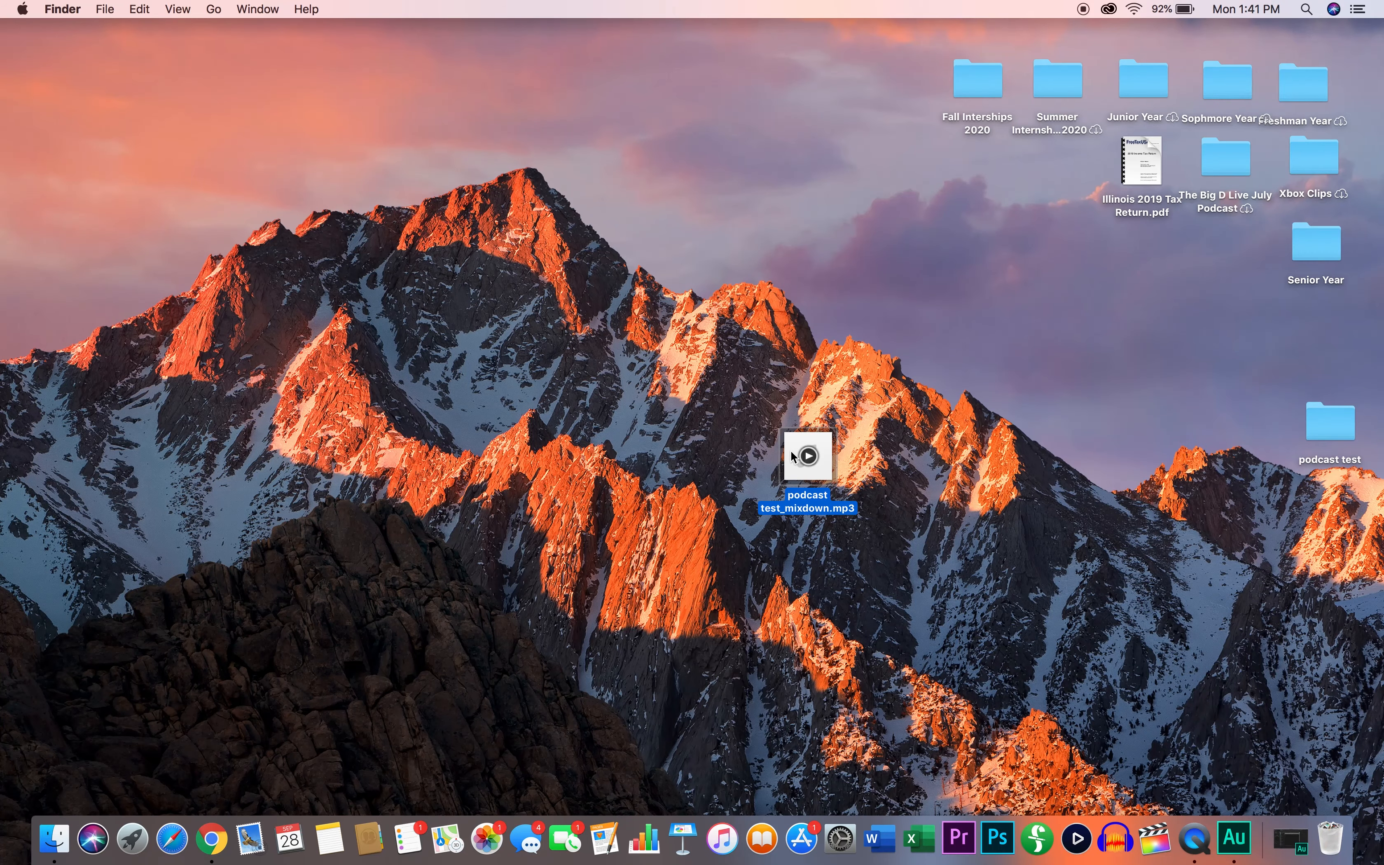
left_click_drag(792, 438, 1315, 513)
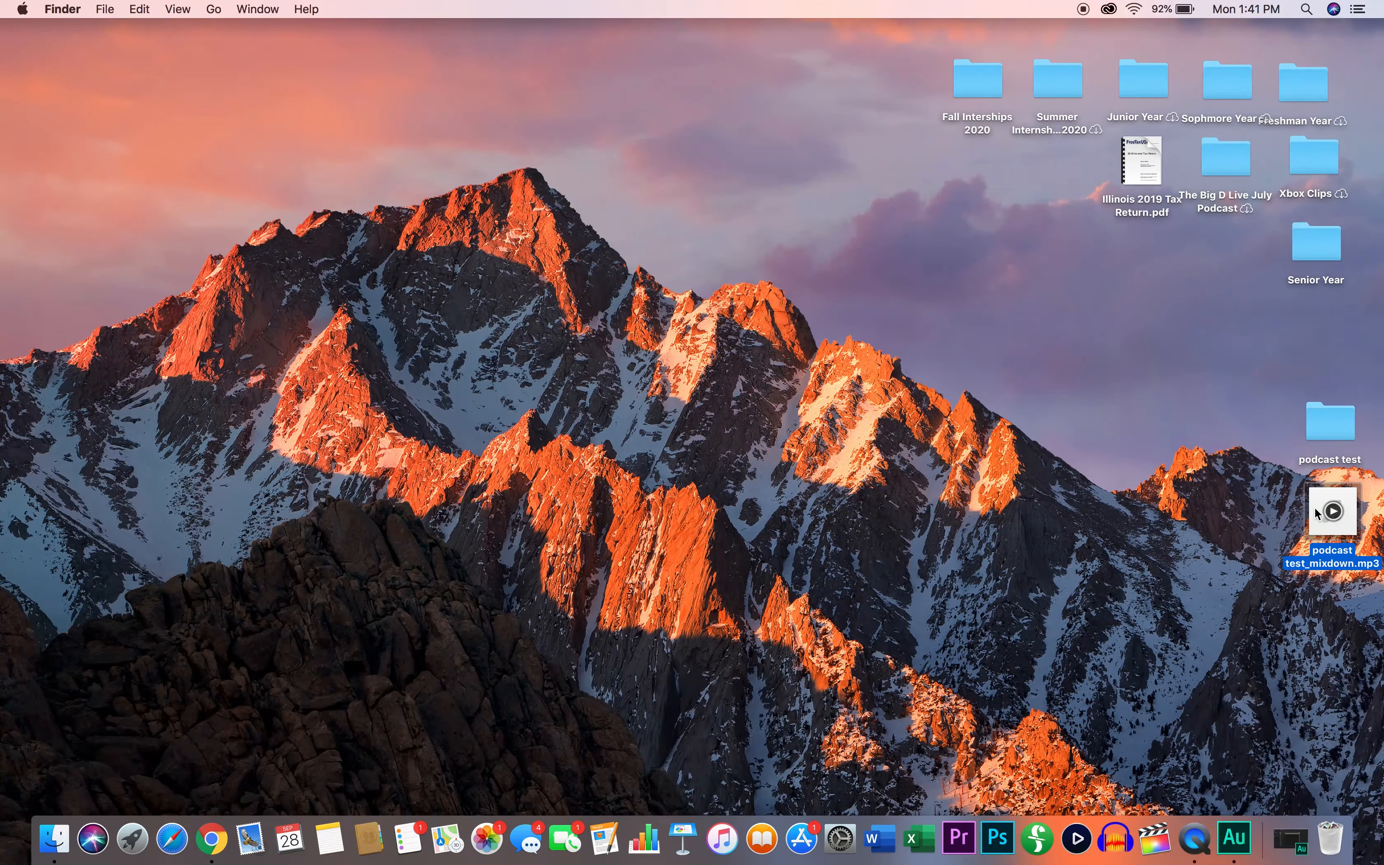
left_click_drag(1315, 513, 1082, 394)
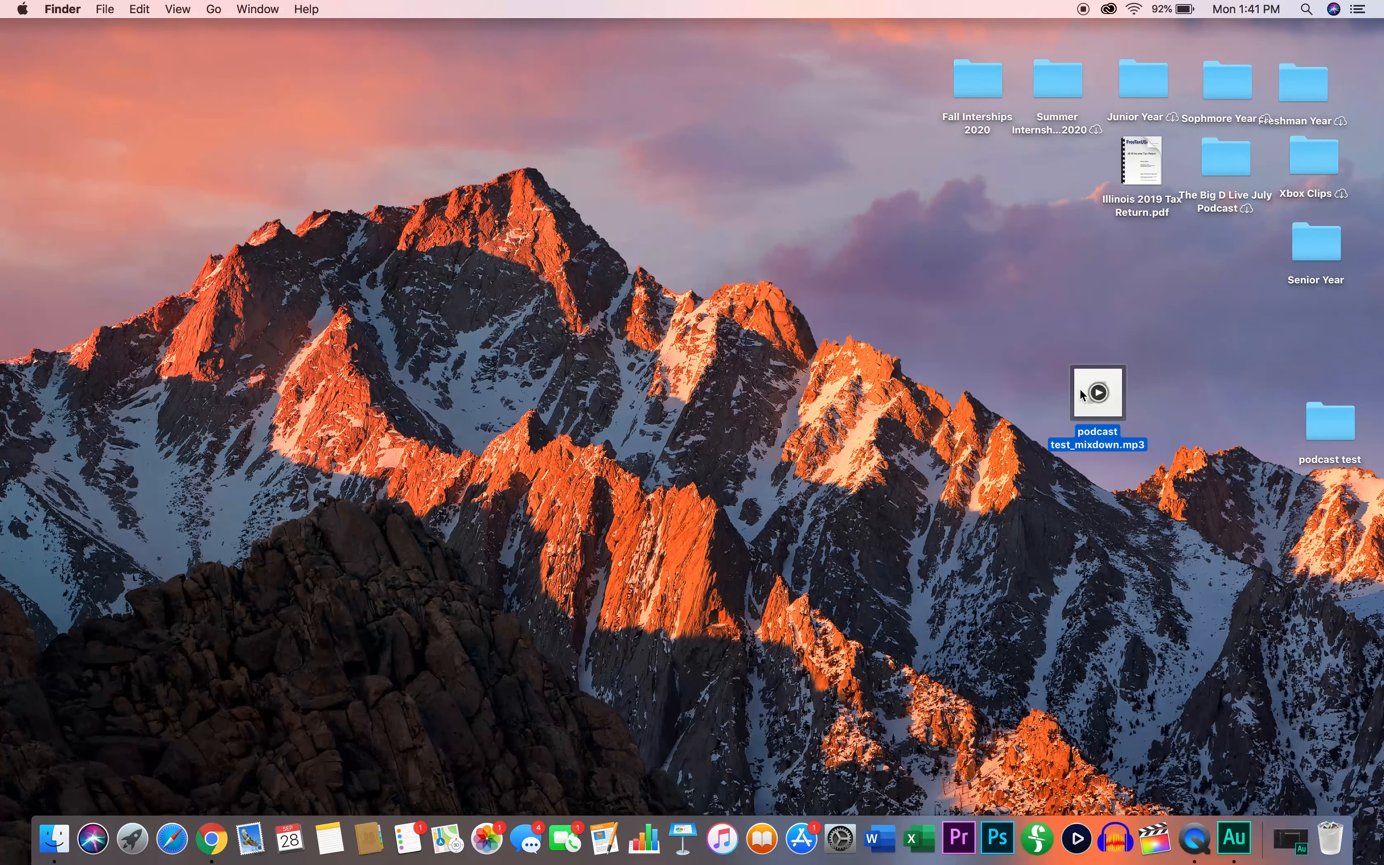
left_click(1290, 838)
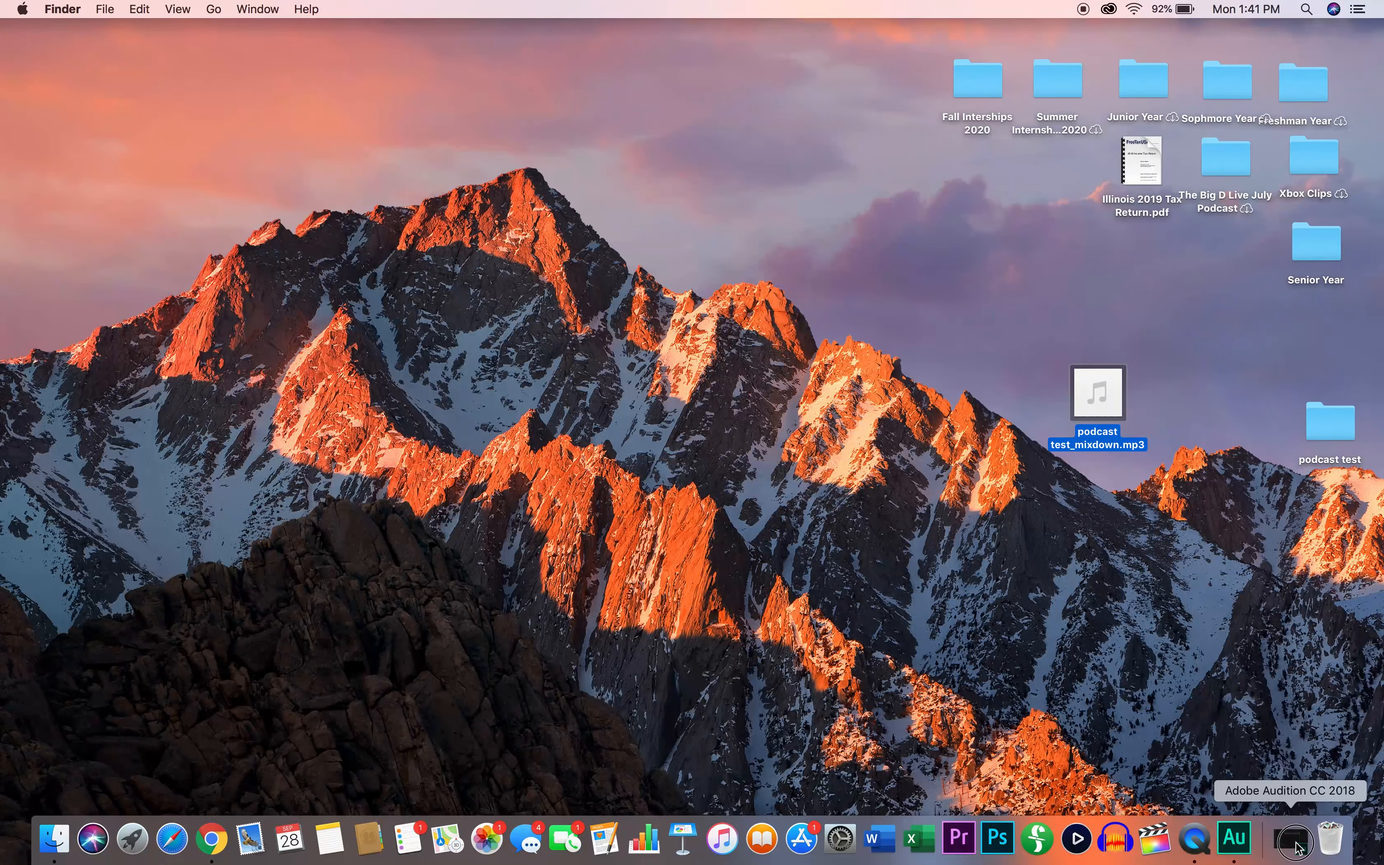